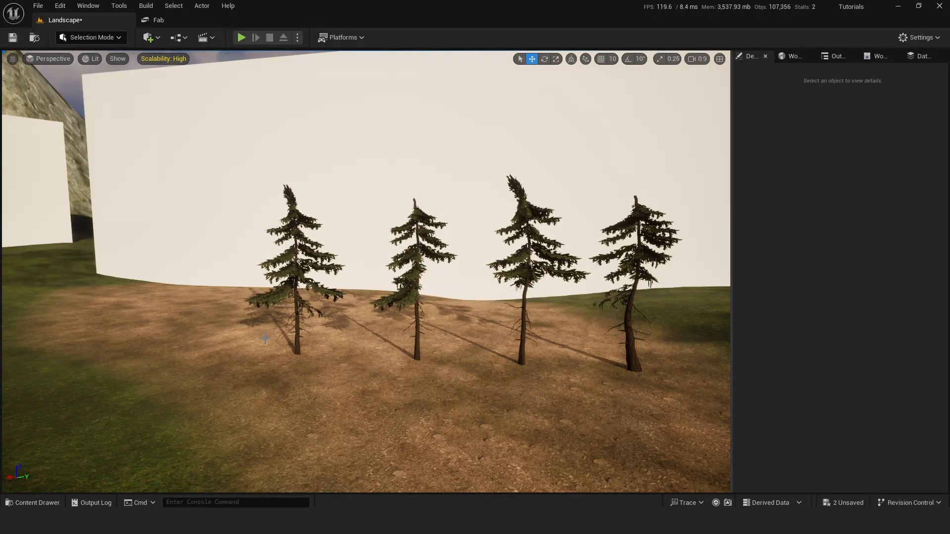
{"action": "right_click_drag", "start_coordinate": [368, 254], "coordinate": [364, 254]}
{"action": "key", "text": "d"}
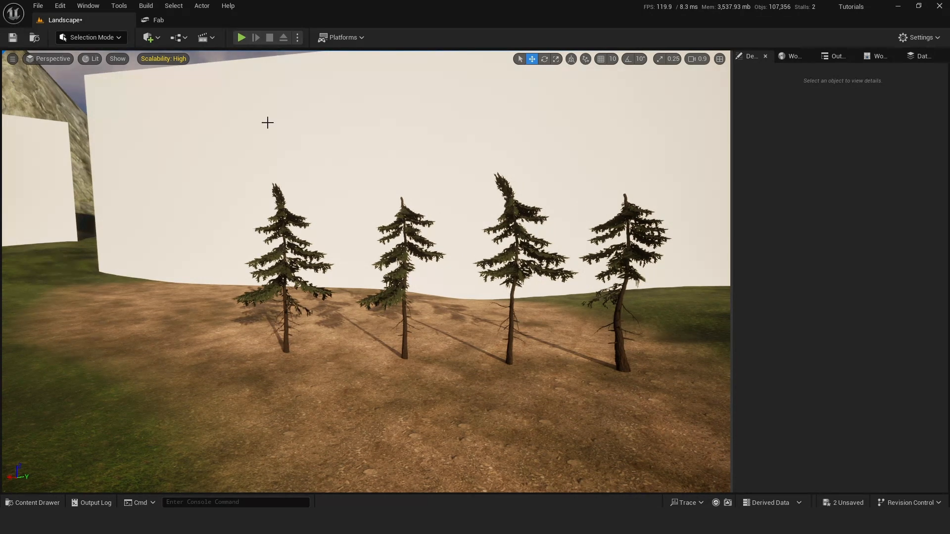
{"action": "left_click", "coordinate": [93, 38]}
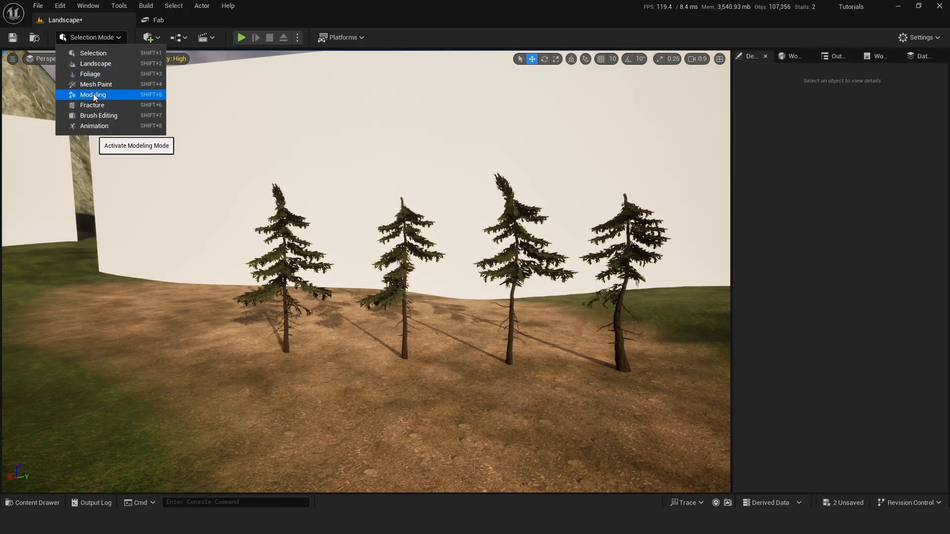
Switch to the Fab page of Landscape Pro 2.0 Auto-Generated Material and browse through its preview images.
{"action": "left_click", "coordinate": [174, 20]}
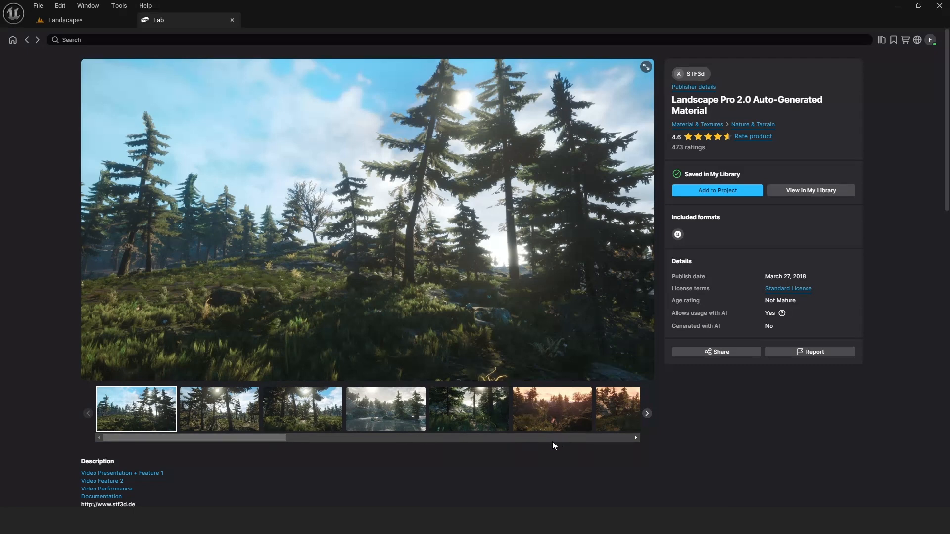
{"action": "left_click", "coordinate": [401, 440]}
{"action": "left_click", "coordinate": [515, 440]}
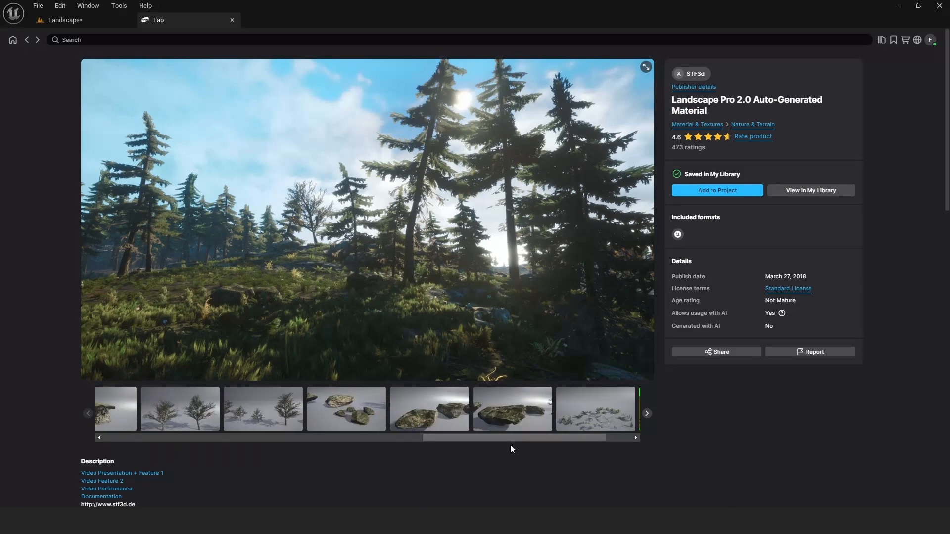
{"action": "left_click_drag", "start_coordinate": [509, 437], "coordinate": [188, 449]}
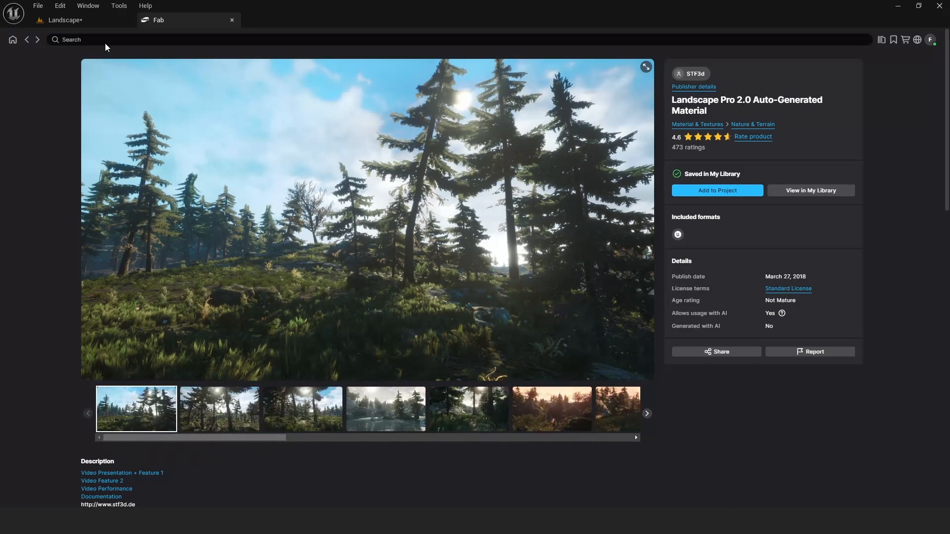
Return to the Landscape level and save all unsaved changes.
{"action": "left_click", "coordinate": [76, 22]}
{"action": "key", "text": "a"}
{"action": "right_click_drag", "start_coordinate": [321, 213], "coordinate": [346, 210]}
{"action": "left_click", "coordinate": [44, 8]}
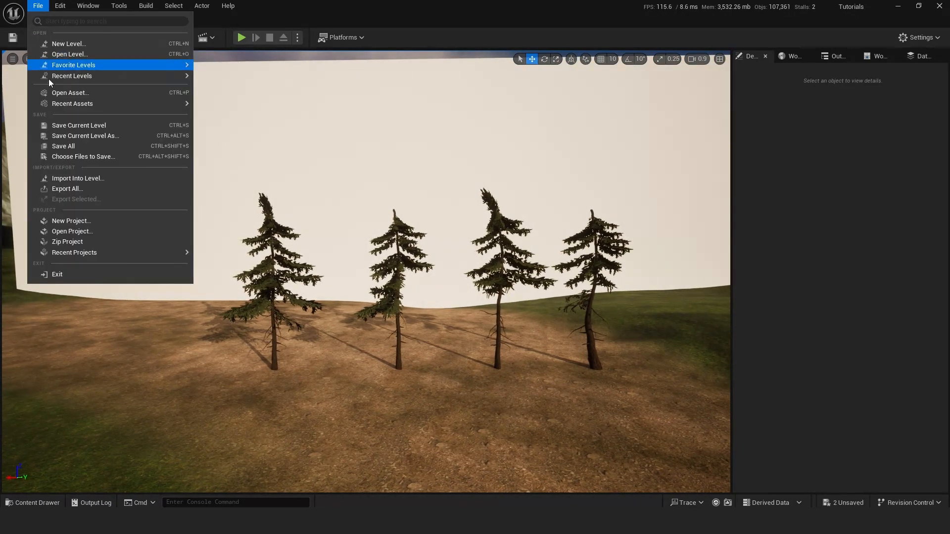
{"action": "left_click", "coordinate": [57, 146]}
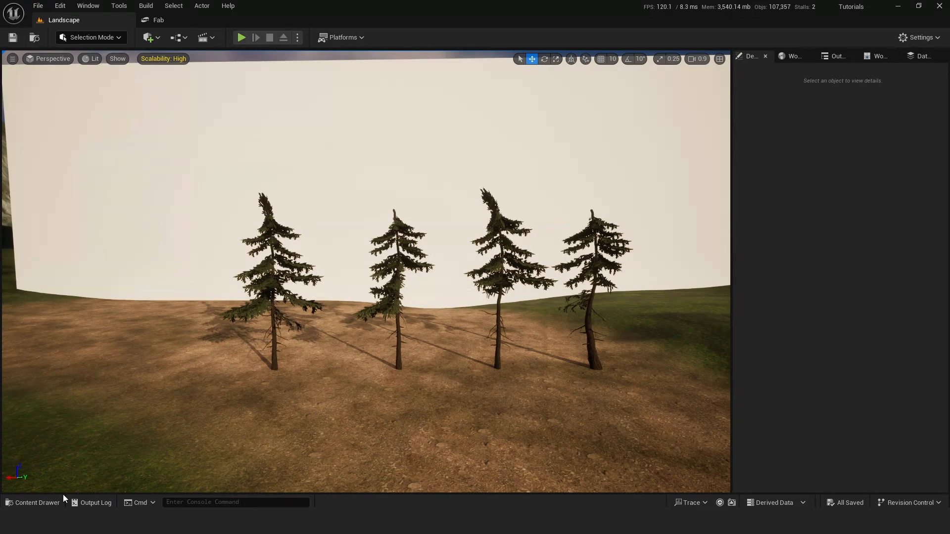
Place the Pine7 static mesh from the LandscapeCreation Foliage folder on the ground at the end of the tree row.
{"action": "left_click", "coordinate": [32, 503]}
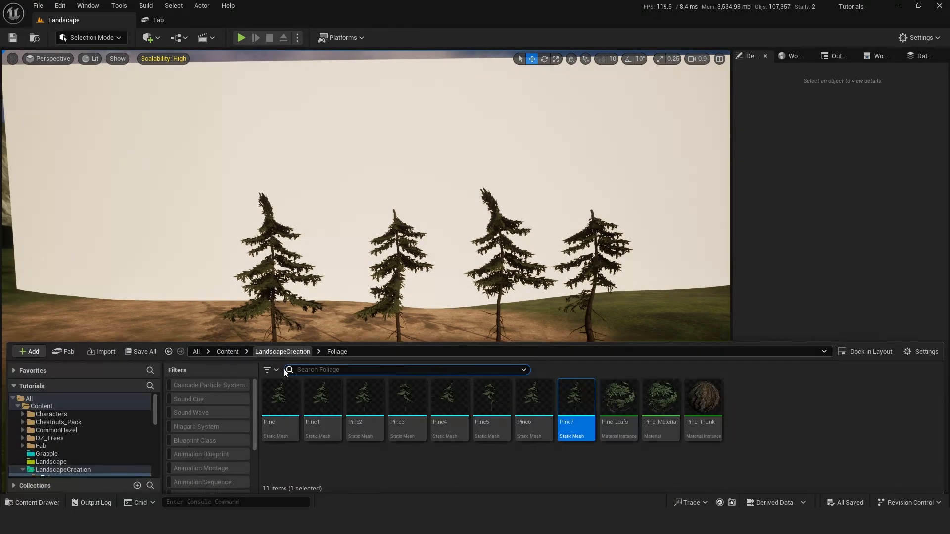
{"action": "left_click", "coordinate": [280, 405]}
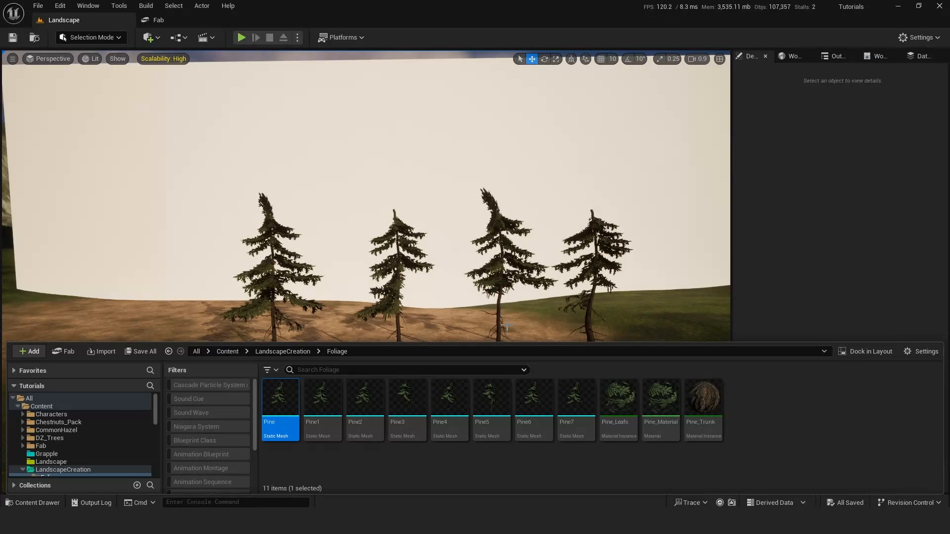
{"action": "left_click_drag", "start_coordinate": [576, 403], "coordinate": [151, 448]}
{"action": "mouse_move", "coordinate": [150, 448]}
{"action": "right_mouse_down"}
{"action": "mouse_move", "coordinate": [99, 445]}
{"action": "mouse_move", "coordinate": [136, 447]}
{"action": "right_mouse_up"}
{"action": "left_click_drag", "start_coordinate": [235, 409], "coordinate": [173, 385]}
{"action": "right_click_drag", "start_coordinate": [265, 263], "coordinate": [221, 263]}
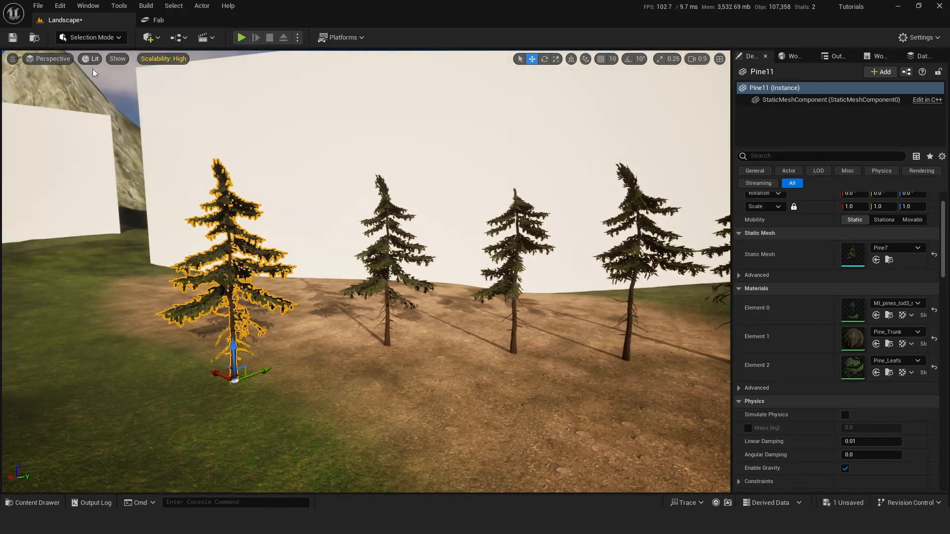
Select the newly placed Pine7 tree and switch the editor to Modeling mode.
{"action": "left_click", "coordinate": [318, 331]}
{"action": "right_click_drag", "start_coordinate": [319, 332], "coordinate": [381, 331]}
{"action": "right_click_drag", "start_coordinate": [314, 374], "coordinate": [294, 374]}
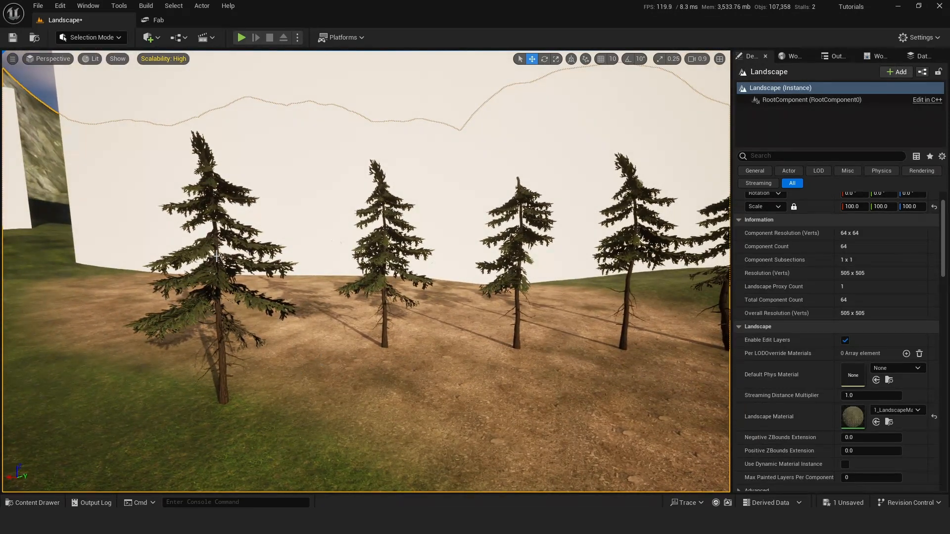
{"action": "left_click", "coordinate": [267, 260]}
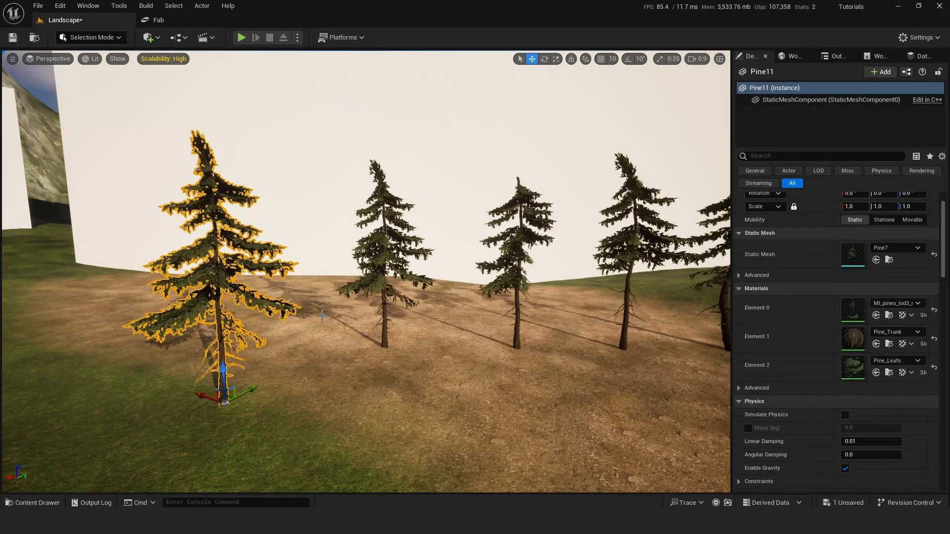
{"action": "left_click", "coordinate": [90, 34]}
{"action": "left_click", "coordinate": [90, 94]}
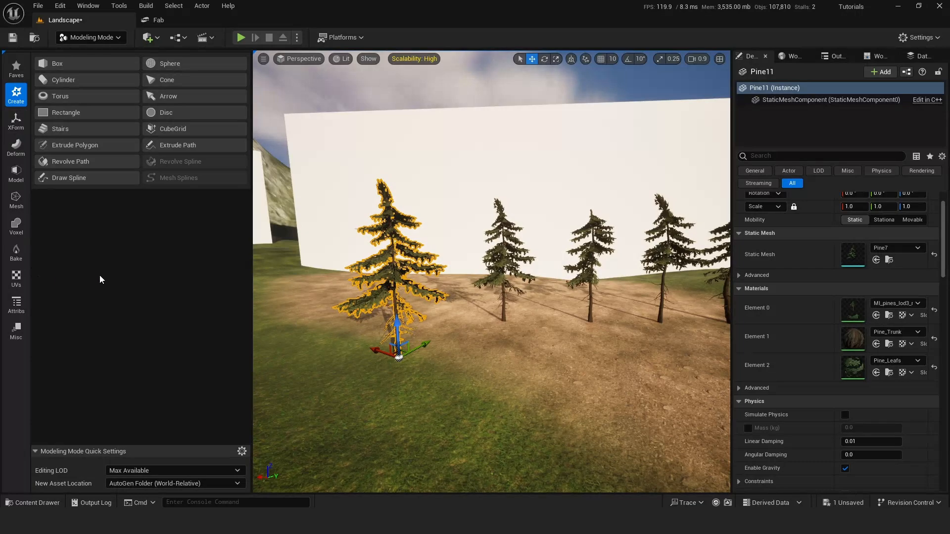
Start the Edit Materials tool on the selected Pine7 tree, with its trunk in close view.
{"action": "right_click_drag", "start_coordinate": [272, 310], "coordinate": [279, 313]}
{"action": "key", "text": "w"}
{"action": "key", "text": "w"}
{"action": "mouse_move", "coordinate": [472, 291]}
{"action": "right_mouse_down"}
{"action": "mouse_move", "coordinate": [456, 291]}
{"action": "mouse_move", "coordinate": [472, 291]}
{"action": "right_mouse_up"}
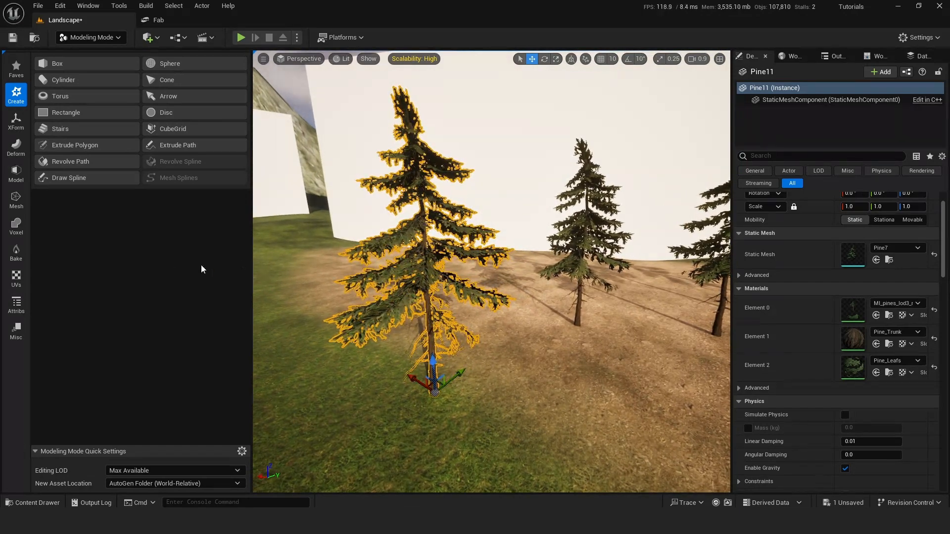
{"action": "left_click", "coordinate": [17, 304]}
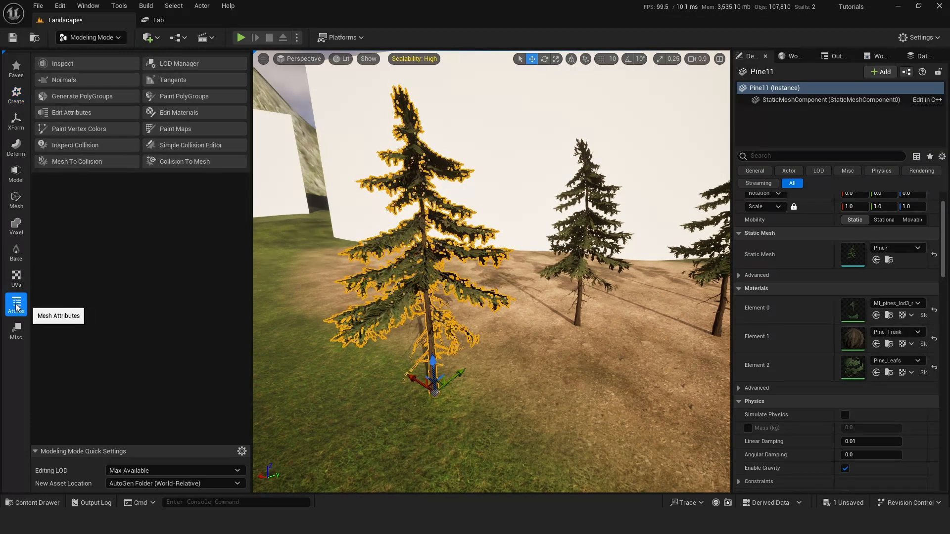
{"action": "left_click", "coordinate": [176, 113]}
{"action": "scroll", "coordinate": [411, 124], "scroll_direction": "up", "scroll_amount": 5}
{"action": "right_click_drag", "start_coordinate": [411, 124], "coordinate": [396, 136]}
{"action": "key", "text": "w"}
{"action": "right_click_drag", "start_coordinate": [546, 264], "coordinate": [558, 259]}
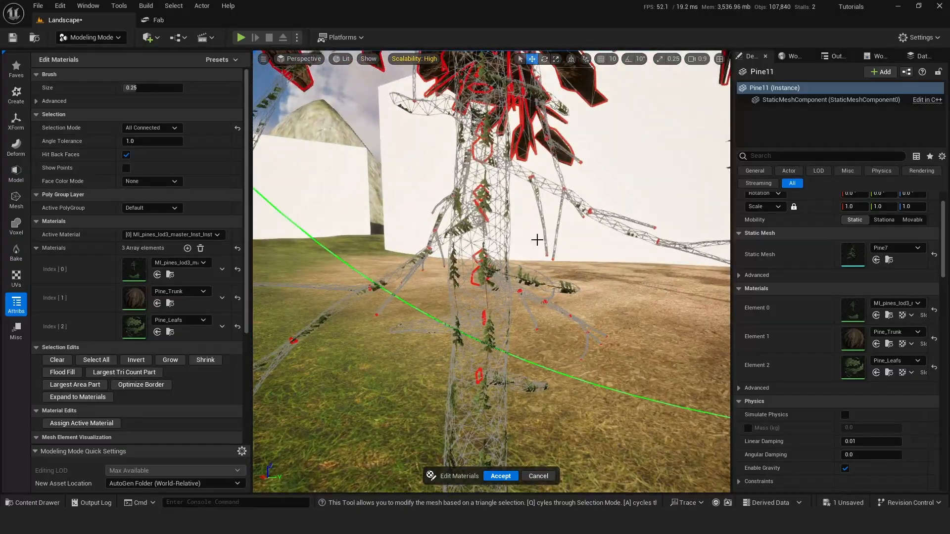
Replace the material at Index 0 of the pine with Pine_Trunk.
{"action": "key", "text": "s"}
{"action": "mouse_move", "coordinate": [483, 244]}
{"action": "right_mouse_down"}
{"action": "mouse_move", "coordinate": [495, 228]}
{"action": "mouse_move", "coordinate": [493, 185]}
{"action": "mouse_move", "coordinate": [494, 225]}
{"action": "right_mouse_up"}
{"action": "key", "text": "w"}
{"action": "key", "text": "q"}
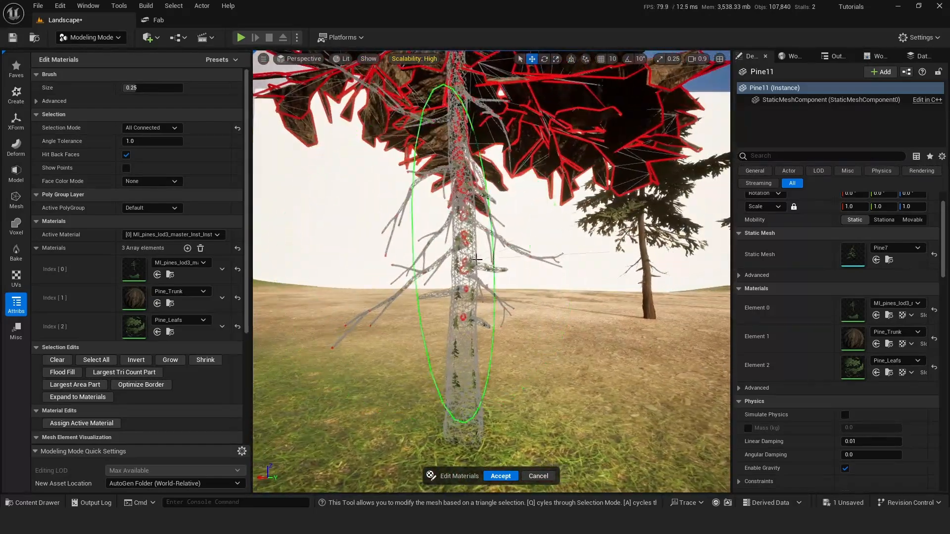
{"action": "left_click", "coordinate": [170, 303]}
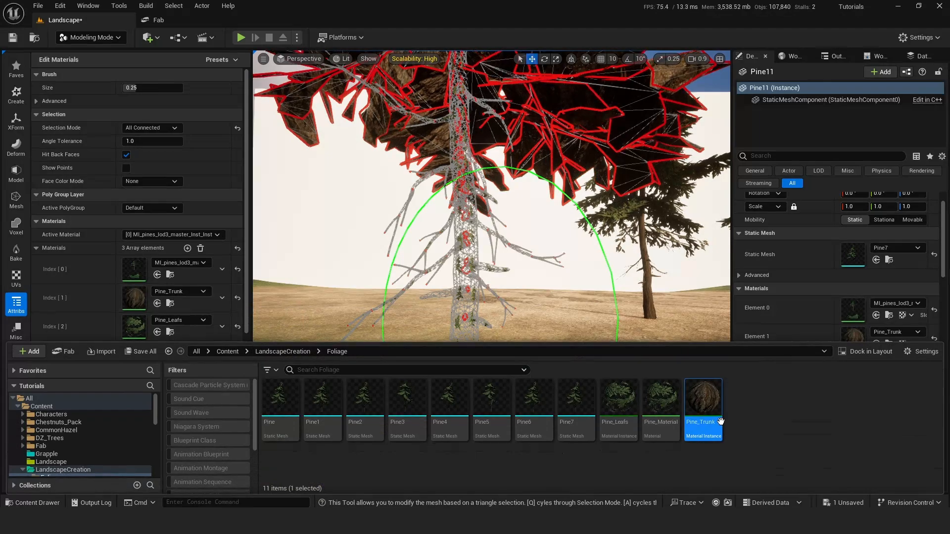
{"action": "left_click", "coordinate": [158, 275]}
Select connected foliage clumps on one side of the pine for material reassignment.
{"action": "mouse_move", "coordinate": [472, 227]}
{"action": "right_mouse_down"}
{"action": "mouse_move", "coordinate": [472, 237]}
{"action": "mouse_move", "coordinate": [445, 238]}
{"action": "right_mouse_up"}
{"action": "key", "text": "e"}
{"action": "key", "text": "s"}
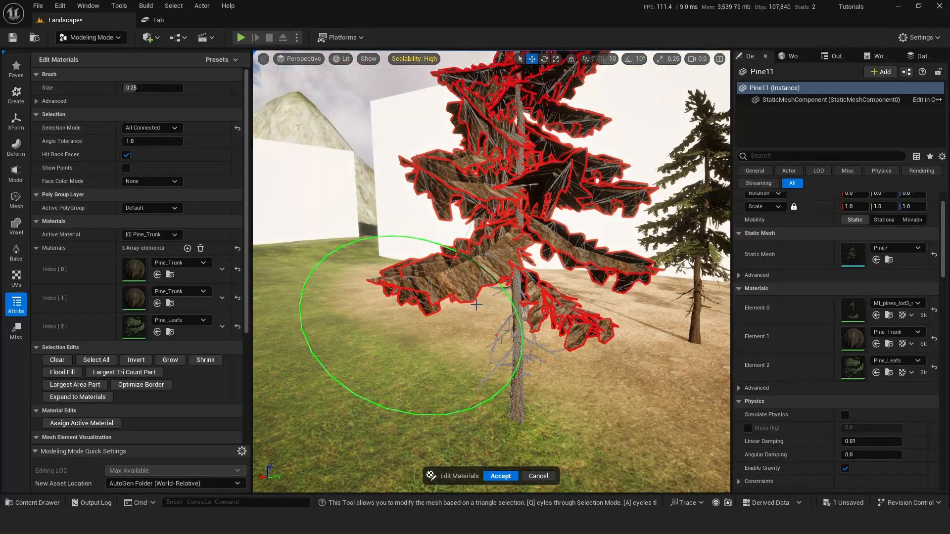
{"action": "left_click", "coordinate": [420, 259]}
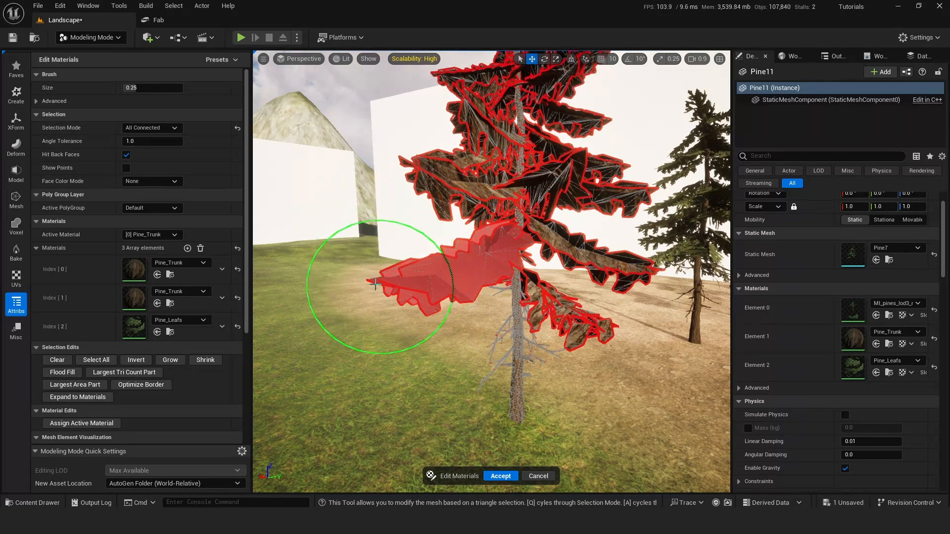
{"action": "left_click", "coordinate": [435, 160]}
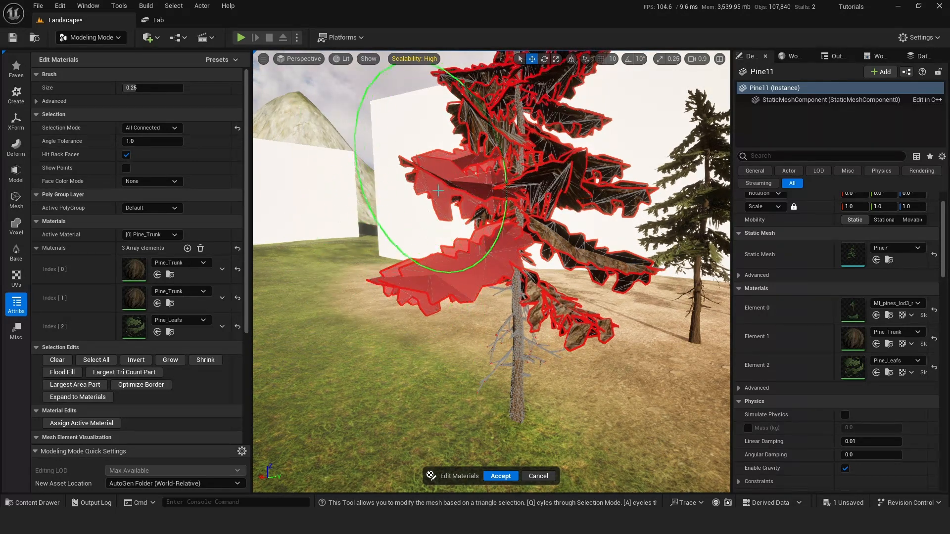
Set Pine_Leafs as the active material and assign it to the pine's selected foliage.
{"action": "left_click", "coordinate": [144, 234]}
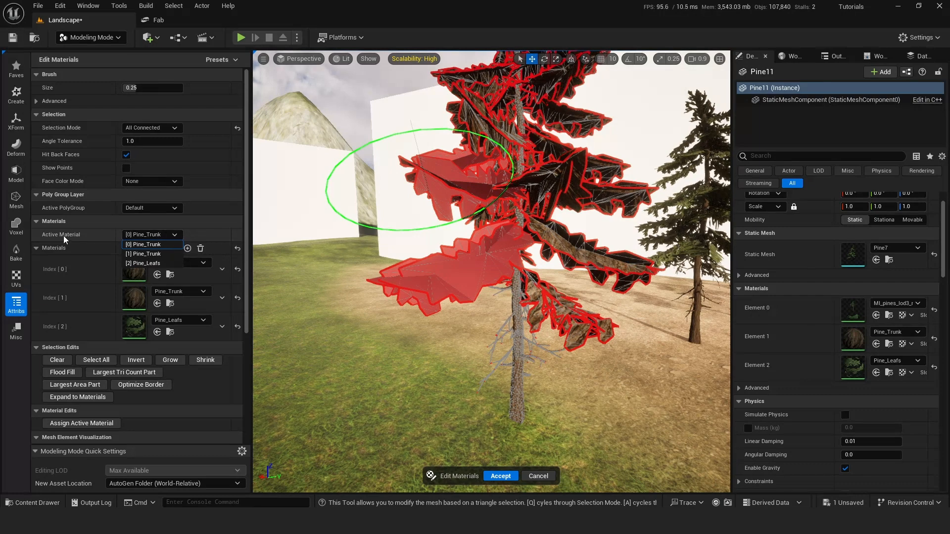
{"action": "left_click", "coordinate": [149, 263]}
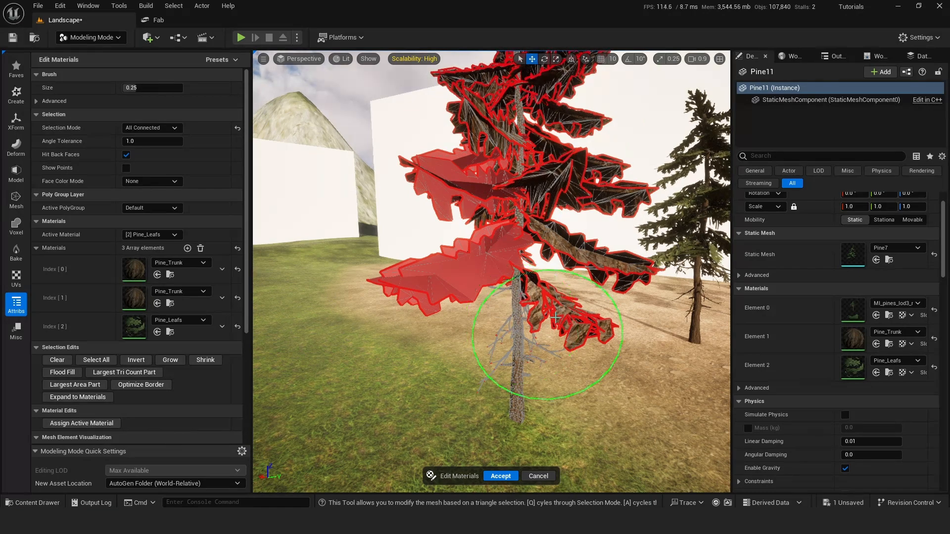
{"action": "right_click_drag", "start_coordinate": [598, 318], "coordinate": [554, 224]}
{"action": "key", "text": "w"}
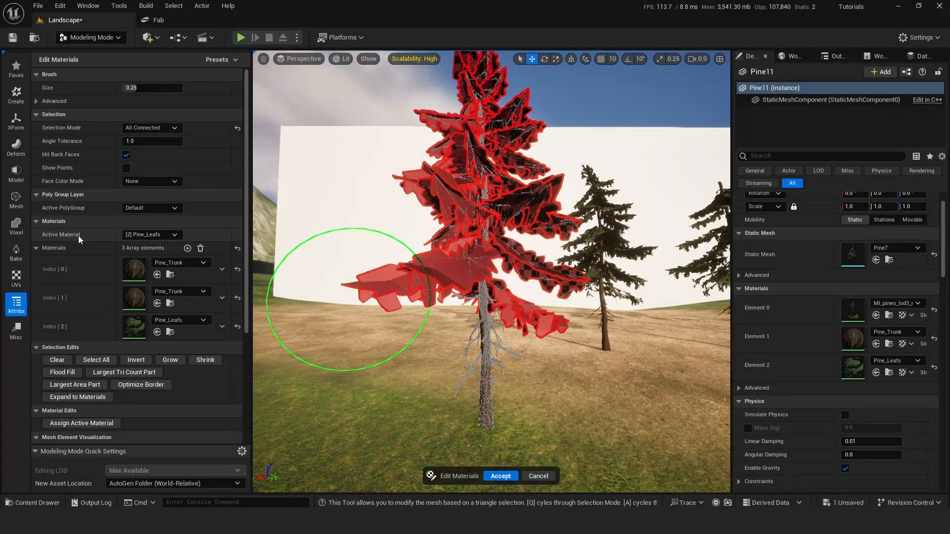
{"action": "left_click", "coordinate": [89, 424]}
Accept the material edits on the pine and check the tree from several angles.
{"action": "right_click_drag", "start_coordinate": [312, 301], "coordinate": [376, 320]}
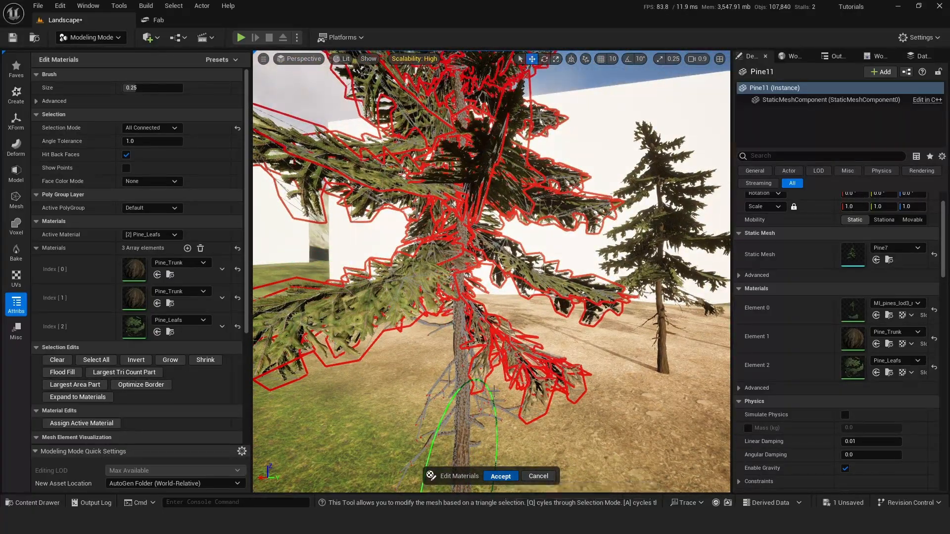
{"action": "left_click", "coordinate": [500, 476]}
{"action": "right_click_drag", "start_coordinate": [500, 476], "coordinate": [483, 472]}
{"action": "right_click_drag", "start_coordinate": [477, 403], "coordinate": [502, 417]}
{"action": "right_click_drag", "start_coordinate": [716, 201], "coordinate": [687, 279]}
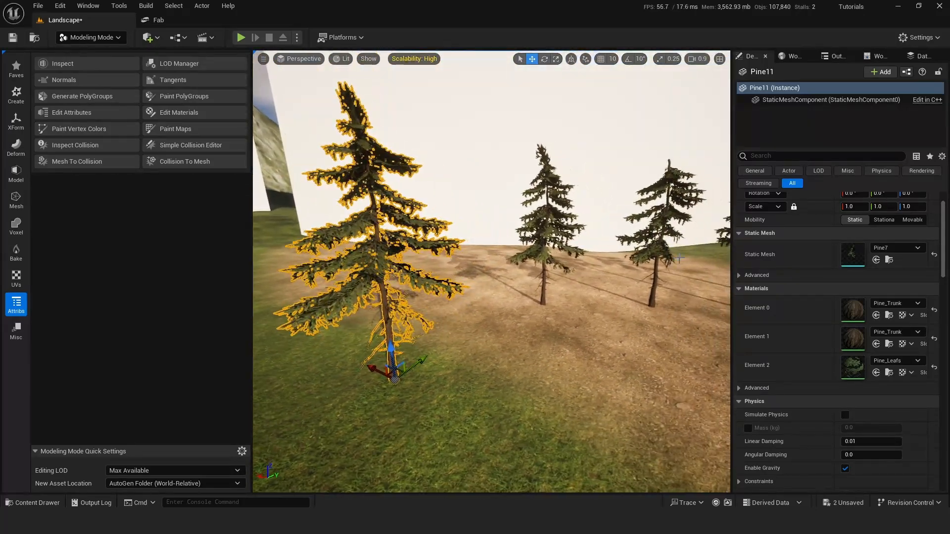
{"action": "right_click_drag", "start_coordinate": [463, 297], "coordinate": [376, 294]}
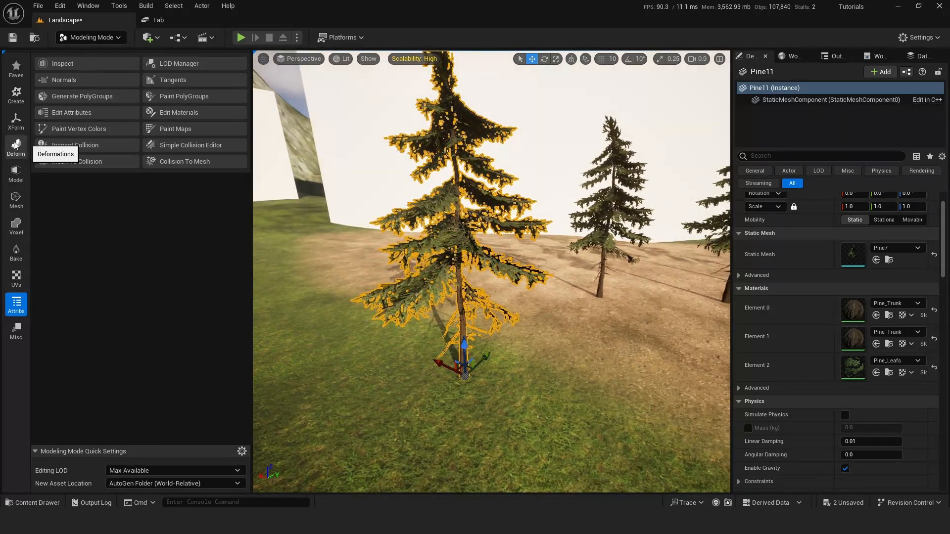
Select the pine's lowest foliage clump with the Tri Select tool and delete it.
{"action": "left_click", "coordinate": [16, 198]}
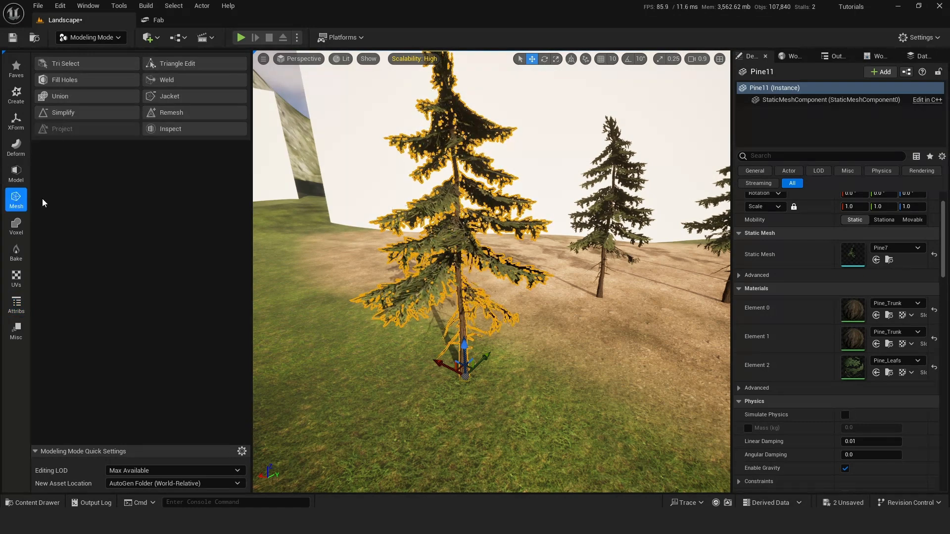
{"action": "left_click", "coordinate": [75, 67]}
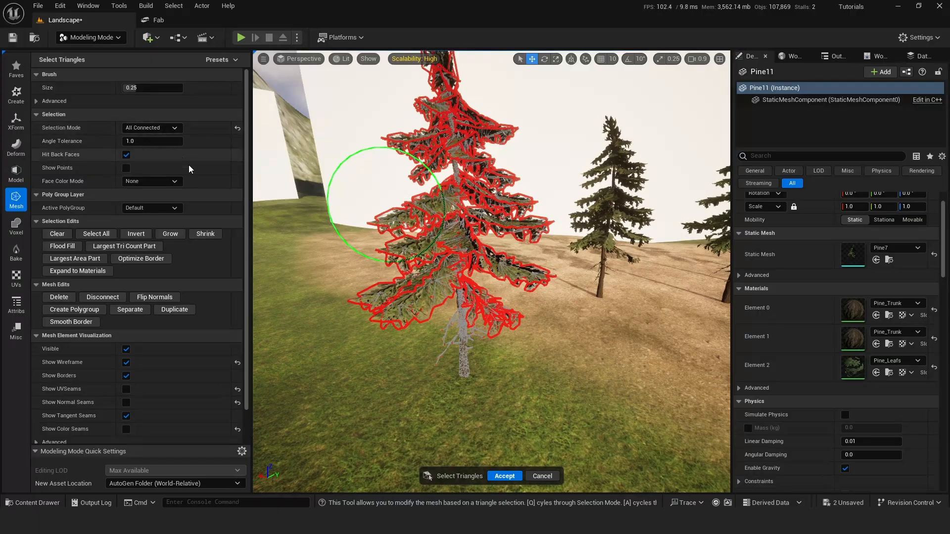
{"action": "key", "text": "w"}
{"action": "mouse_move", "coordinate": [396, 267]}
{"action": "right_mouse_down"}
{"action": "mouse_move", "coordinate": [393, 247]}
{"action": "mouse_move", "coordinate": [321, 252]}
{"action": "mouse_move", "coordinate": [386, 225]}
{"action": "mouse_move", "coordinate": [438, 221]}
{"action": "right_mouse_up"}
{"action": "key", "text": "d"}
{"action": "key", "text": "a"}
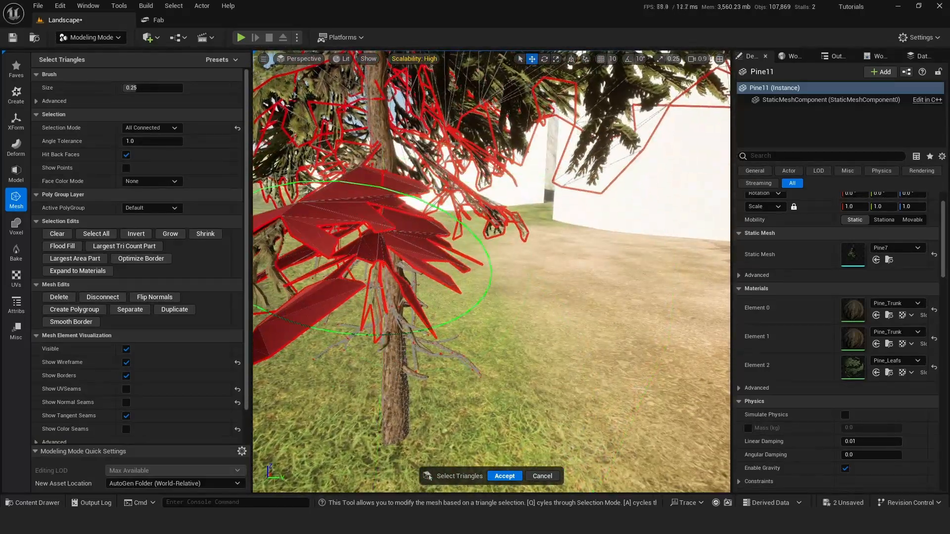
{"action": "mouse_move", "coordinate": [318, 295]}
{"action": "right_mouse_down"}
{"action": "mouse_move", "coordinate": [346, 292]}
{"action": "mouse_move", "coordinate": [320, 294]}
{"action": "right_mouse_up"}
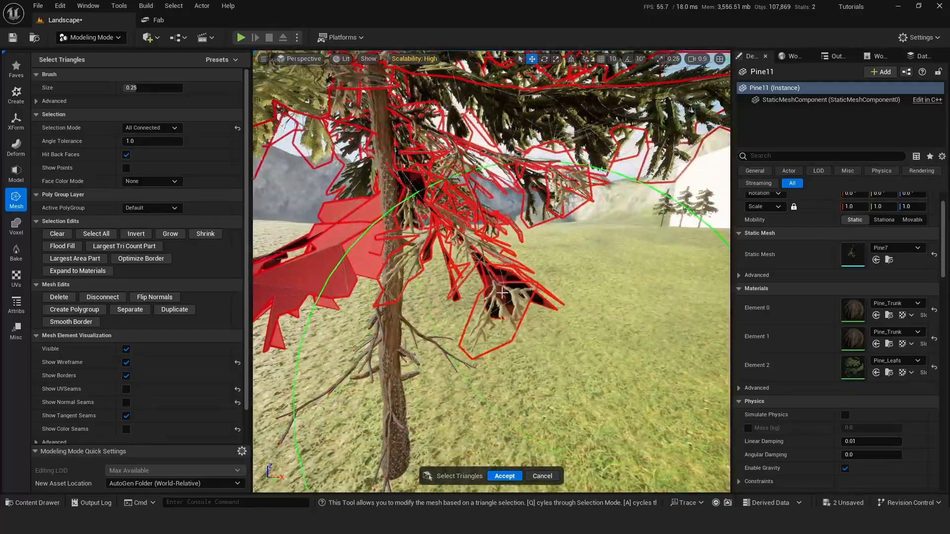
{"action": "right_click_drag", "start_coordinate": [502, 293], "coordinate": [502, 293]}
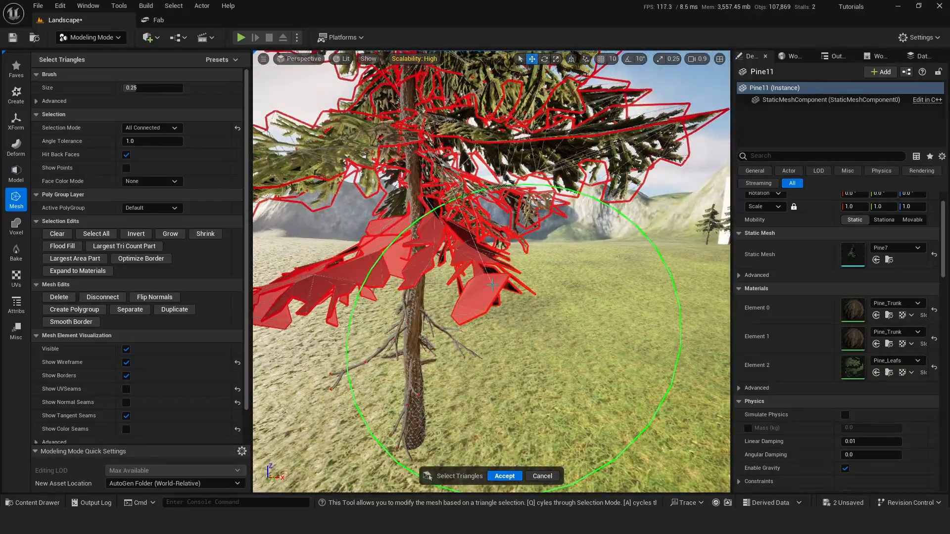
{"action": "right_click_drag", "start_coordinate": [510, 336], "coordinate": [639, 341]}
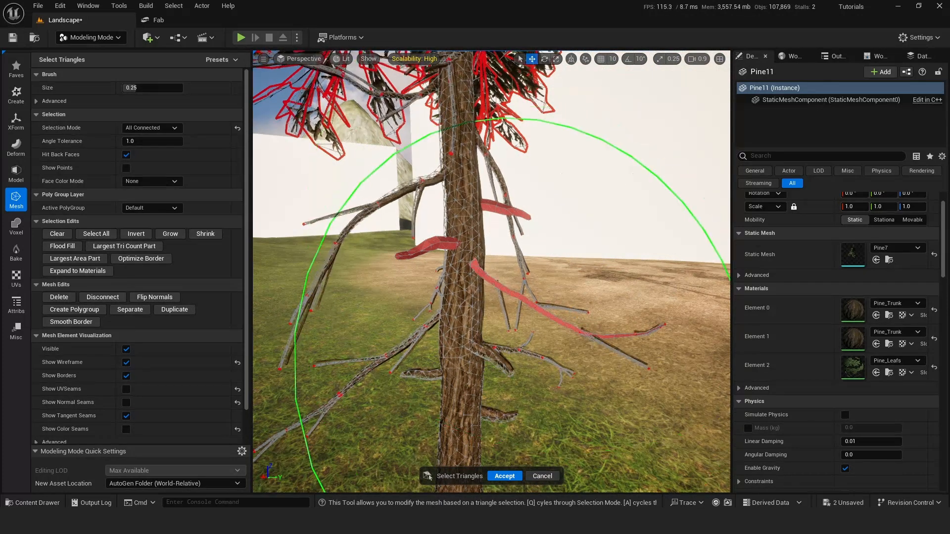
Select the remaining parts of the long bare branch on the lower trunk, delete the selected branches, and accept the mesh edits.
{"action": "left_click", "coordinate": [572, 308]}
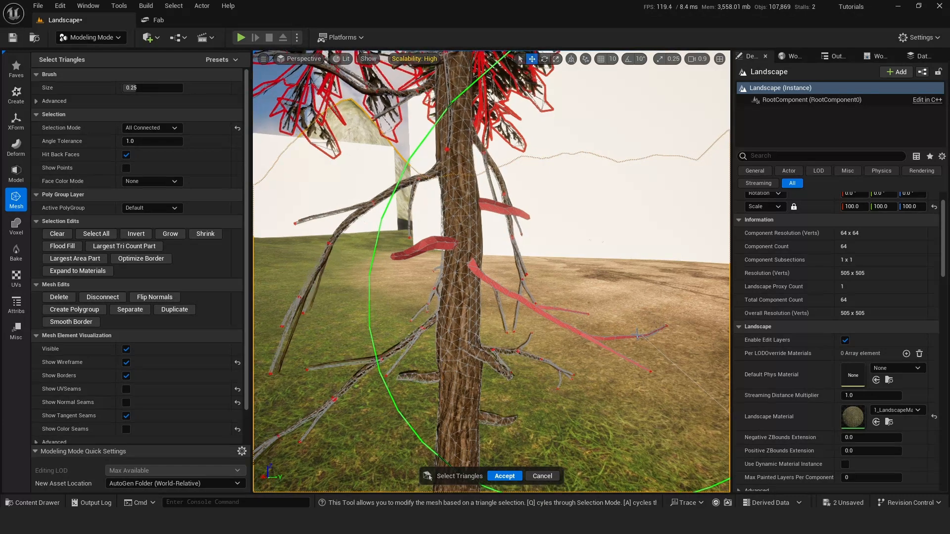
{"action": "right_click_drag", "start_coordinate": [640, 322], "coordinate": [624, 304]}
{"action": "right_click_drag", "start_coordinate": [460, 381], "coordinate": [460, 461]}
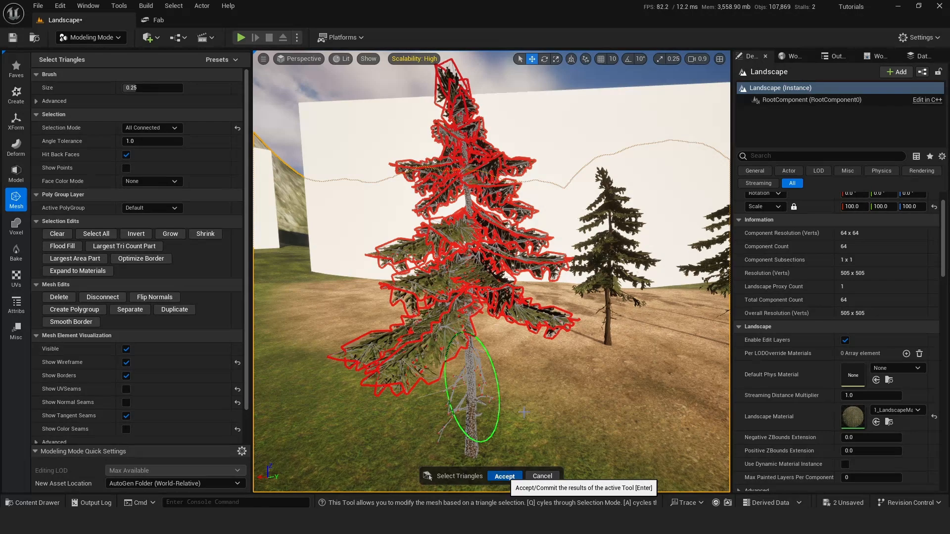
{"action": "key", "text": "w"}
{"action": "right_click_drag", "start_coordinate": [428, 317], "coordinate": [451, 343]}
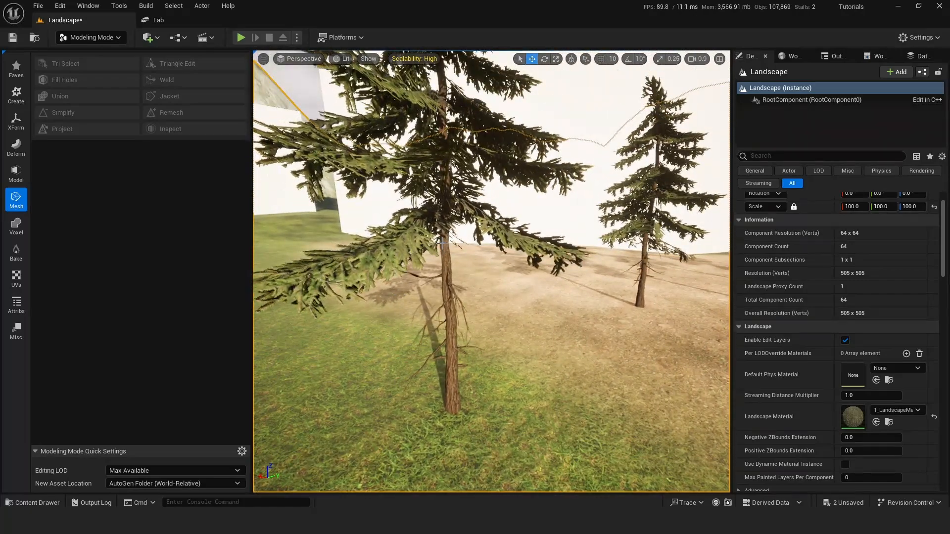
Select the edited pine and start the Paint Vertex Colors tool on it to inspect its green-channel painting.
{"action": "left_click", "coordinate": [455, 342]}
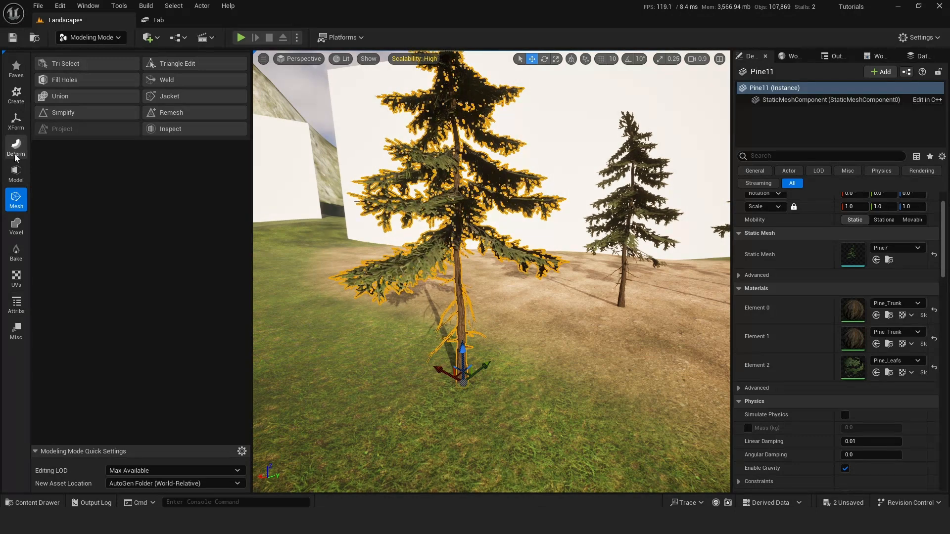
{"action": "left_click", "coordinate": [16, 305]}
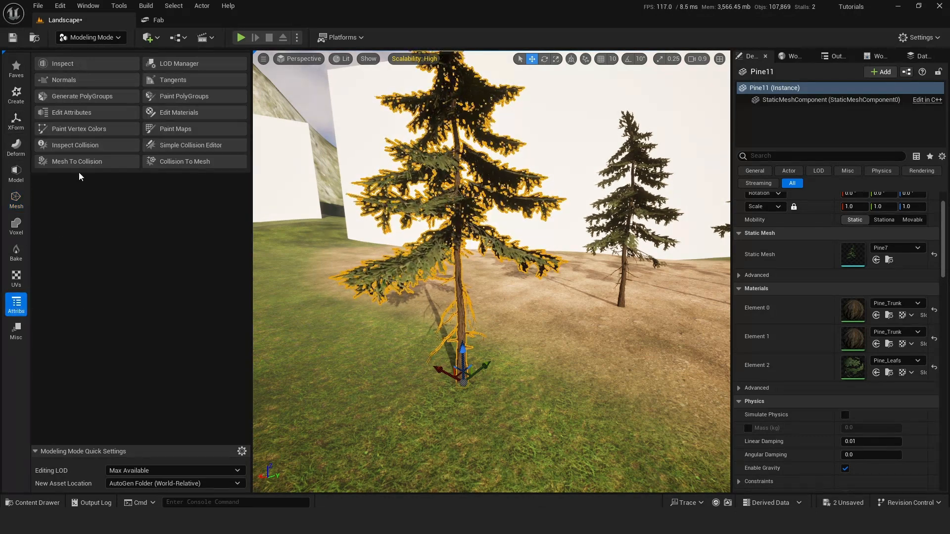
{"action": "left_click", "coordinate": [78, 127]}
{"action": "scroll", "coordinate": [331, 245], "scroll_direction": "up", "scroll_amount": 5}
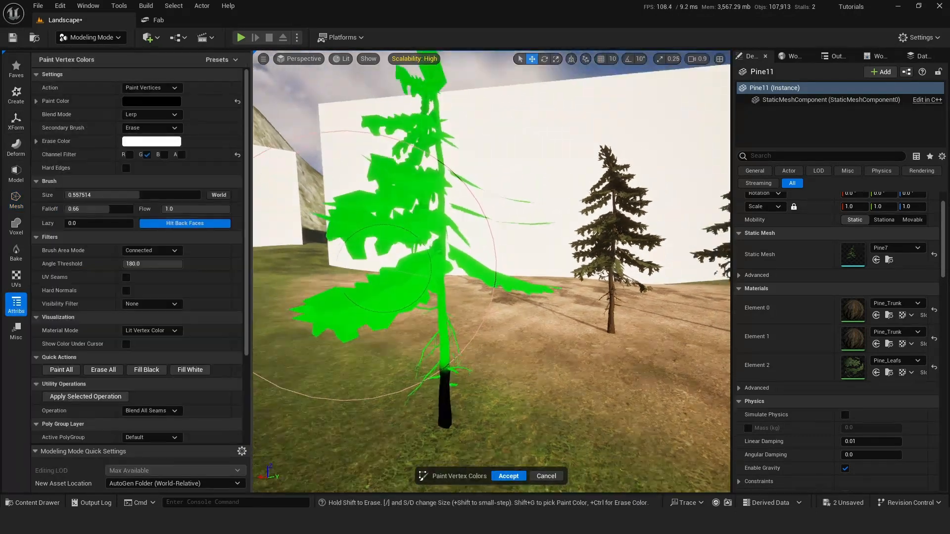
{"action": "right_click_drag", "start_coordinate": [530, 267], "coordinate": [574, 260]}
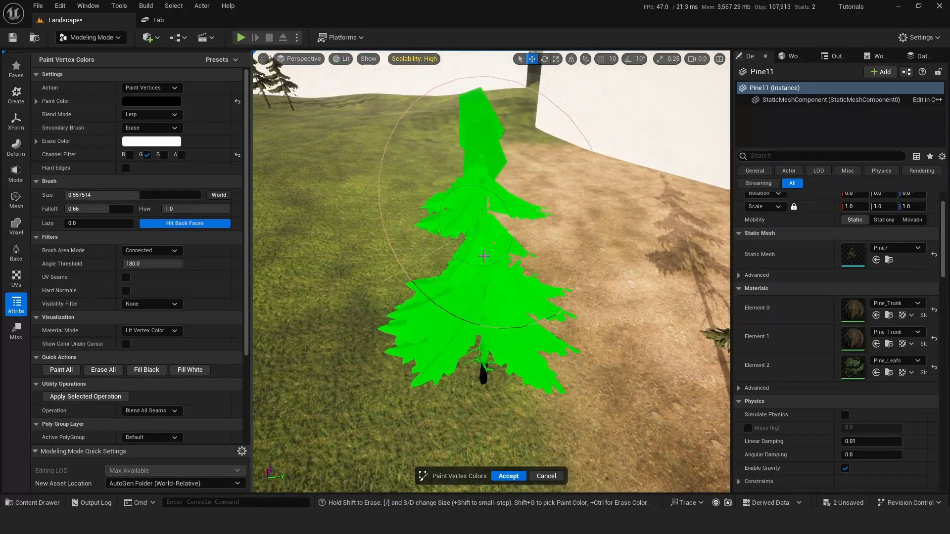
{"action": "right_click_drag", "start_coordinate": [489, 267], "coordinate": [274, 210]}
Examine the neighbouring pines from several angles to compare their trunks and branches with the edited pine.
{"action": "scroll", "coordinate": [490, 268], "scroll_direction": "up", "scroll_amount": 3}
{"action": "key", "text": "w"}
{"action": "key", "text": "w"}
{"action": "key", "text": "a"}
{"action": "key", "text": "s"}
{"action": "key", "text": "w"}
{"action": "key", "text": "d"}
{"action": "key", "text": "w"}
{"action": "key", "text": "a"}
{"action": "key", "text": "s"}
{"action": "right_click_drag", "start_coordinate": [454, 237], "coordinate": [454, 248]}
{"action": "key", "text": "w"}
{"action": "right_click_drag", "start_coordinate": [403, 221], "coordinate": [519, 163]}
{"action": "key", "text": "s"}
{"action": "key", "text": "d"}
{"action": "key", "text": "w"}
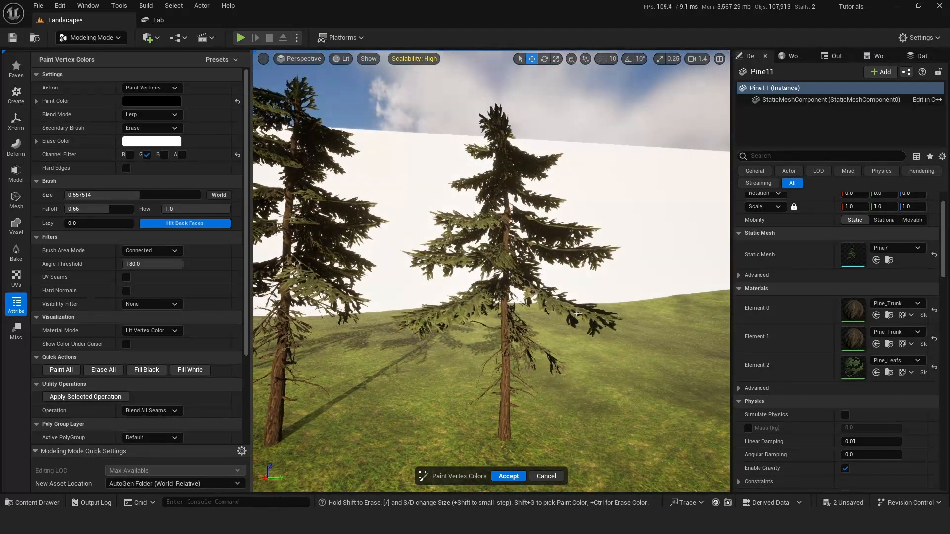
Set the brush size to 0.69, paint the pine's whole trunk black in the green channel, and accept the vertex colors.
{"action": "key", "text": "w"}
{"action": "mouse_move", "coordinate": [524, 306]}
{"action": "right_mouse_down"}
{"action": "mouse_move", "coordinate": [589, 306]}
{"action": "mouse_move", "coordinate": [465, 299]}
{"action": "right_mouse_up"}
{"action": "key", "text": "s"}
{"action": "key", "text": "d"}
{"action": "left_click_drag", "start_coordinate": [142, 195], "coordinate": [158, 195]}
{"action": "left_click_drag", "start_coordinate": [512, 375], "coordinate": [511, 228]}
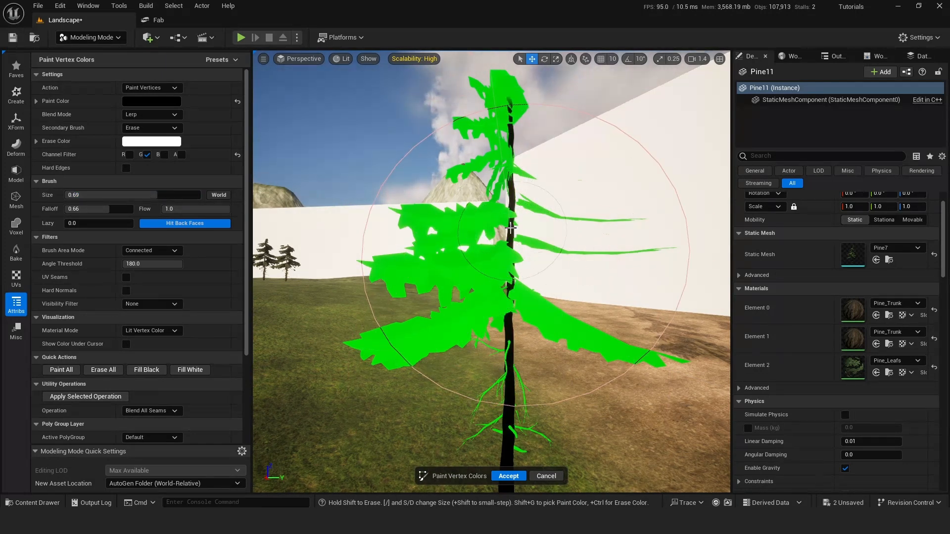
{"action": "right_click_drag", "start_coordinate": [558, 242], "coordinate": [692, 245]}
{"action": "key", "text": "a"}
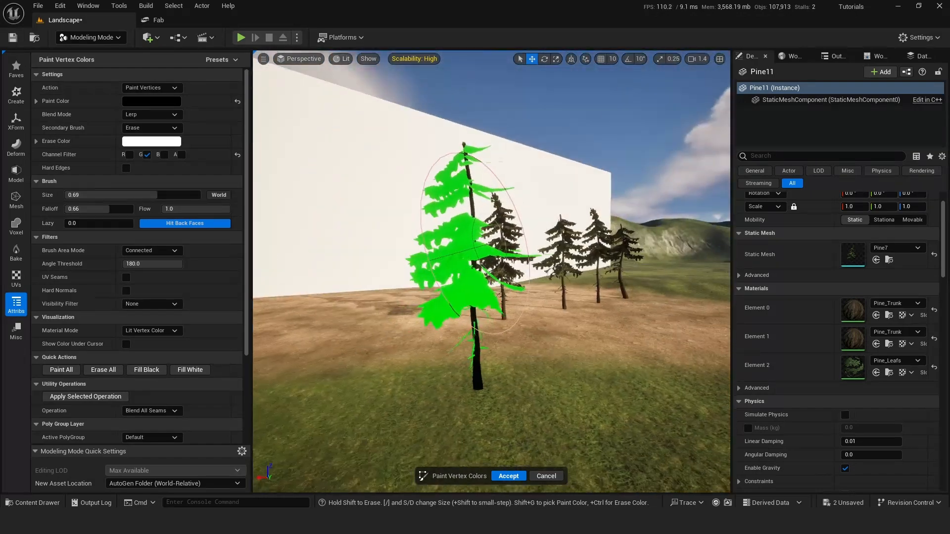
{"action": "left_click", "coordinate": [508, 476]}
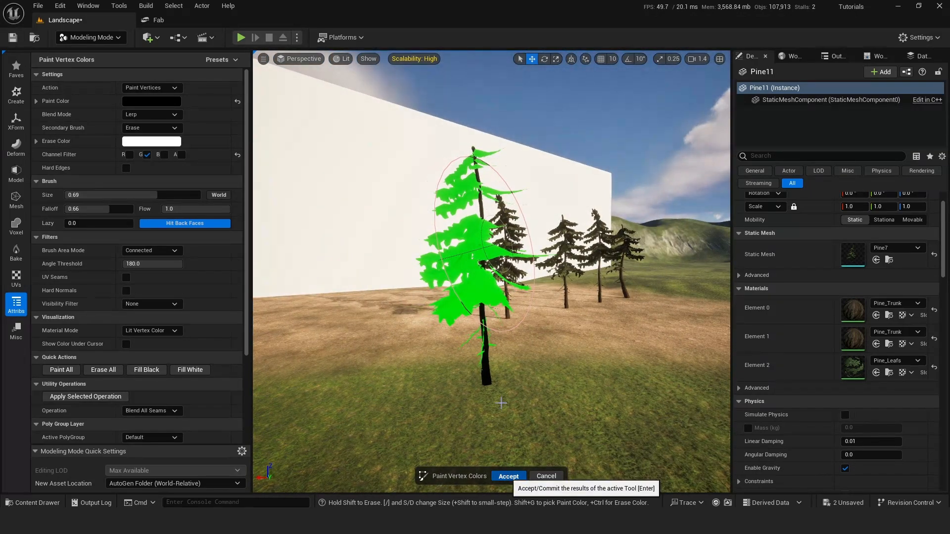
Check the vertex-painted pine from several angles and distances.
{"action": "key", "text": "w"}
{"action": "mouse_move", "coordinate": [501, 402]}
{"action": "right_mouse_down"}
{"action": "mouse_move", "coordinate": [475, 421]}
{"action": "mouse_move", "coordinate": [386, 415]}
{"action": "mouse_move", "coordinate": [497, 426]}
{"action": "mouse_move", "coordinate": [504, 393]}
{"action": "right_mouse_up"}
{"action": "scroll", "coordinate": [501, 401], "scroll_direction": "down", "scroll_amount": 1}
{"action": "key", "text": "s"}
{"action": "scroll", "coordinate": [501, 401], "scroll_direction": "down", "scroll_amount": 1}
{"action": "key", "text": "e"}
{"action": "key", "text": "s"}
{"action": "right_click_drag", "start_coordinate": [396, 306], "coordinate": [403, 299]}
{"action": "key", "text": "d"}
{"action": "key", "text": "q"}
{"action": "mouse_move", "coordinate": [414, 337]}
{"action": "right_mouse_down"}
{"action": "mouse_move", "coordinate": [402, 347]}
{"action": "mouse_move", "coordinate": [428, 337]}
{"action": "right_mouse_up"}
{"action": "key", "text": "s"}
{"action": "key", "text": "d"}
{"action": "key", "text": "a"}
{"action": "right_click_drag", "start_coordinate": [421, 298], "coordinate": [422, 298]}
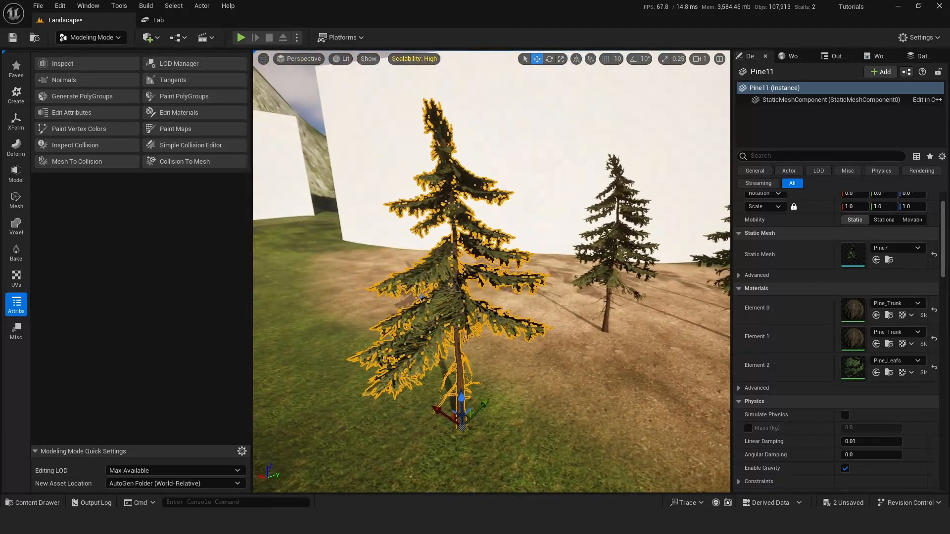
Start a Bend warp on the pine with Lock Bottom enabled, and reset the upper bound, lower bound and bend degrees to defaults.
{"action": "left_click", "coordinate": [17, 146]}
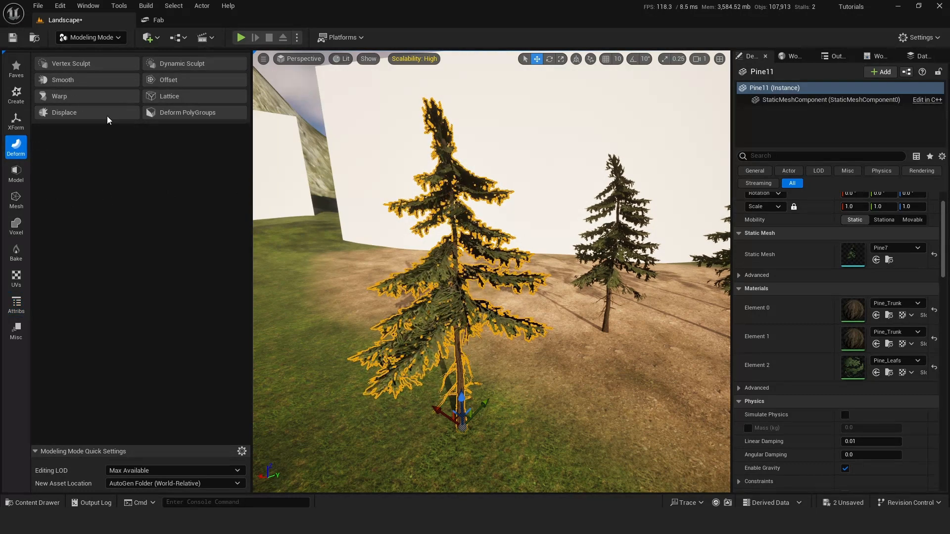
{"action": "left_click", "coordinate": [60, 95]}
{"action": "right_click_drag", "start_coordinate": [445, 277], "coordinate": [432, 267]}
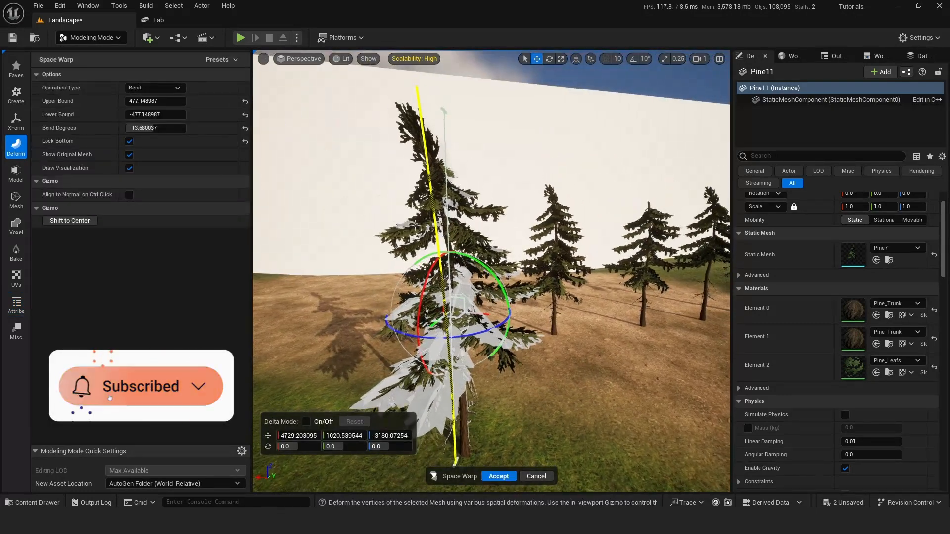
{"action": "left_click", "coordinate": [129, 142]}
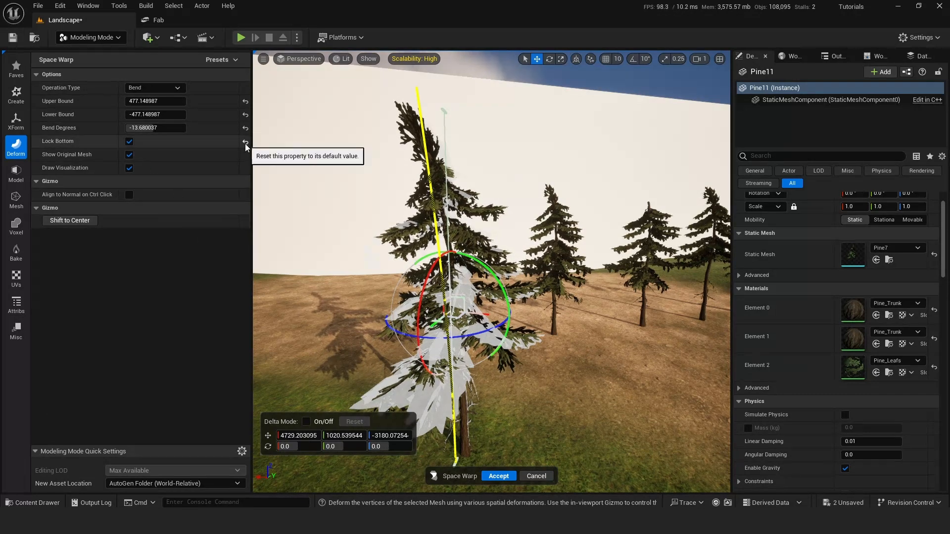
{"action": "left_click", "coordinate": [245, 127]}
{"action": "left_click", "coordinate": [244, 115]}
{"action": "left_click", "coordinate": [245, 101]}
{"action": "mouse_move", "coordinate": [307, 208]}
{"action": "right_mouse_down"}
{"action": "mouse_move", "coordinate": [316, 213]}
{"action": "mouse_move", "coordinate": [290, 205]}
{"action": "right_mouse_up"}
{"action": "left_click", "coordinate": [129, 141]}
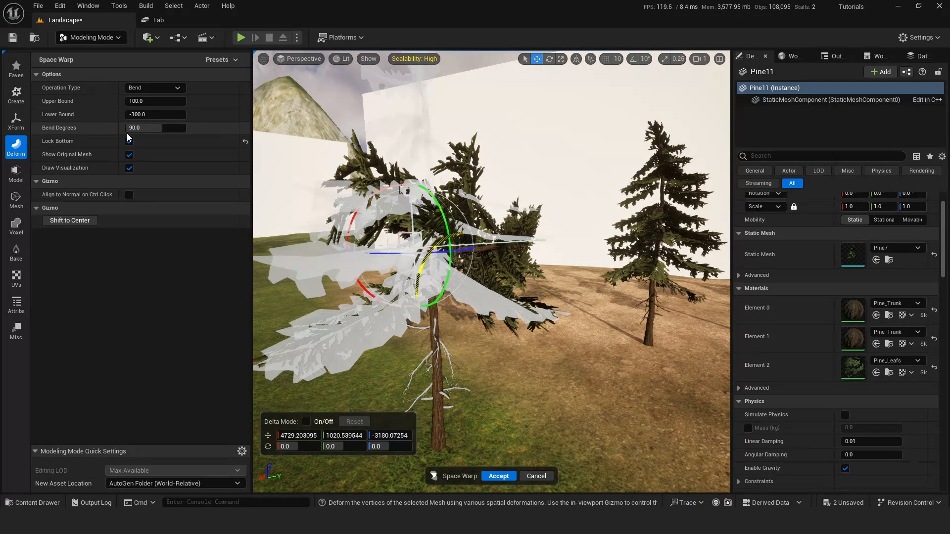
Bend the pine by about 32.4 degrees with a lower bound of about -385 and an upper bound of about 1270, and accept.
{"action": "left_click_drag", "start_coordinate": [149, 114], "coordinate": [137, 114]}
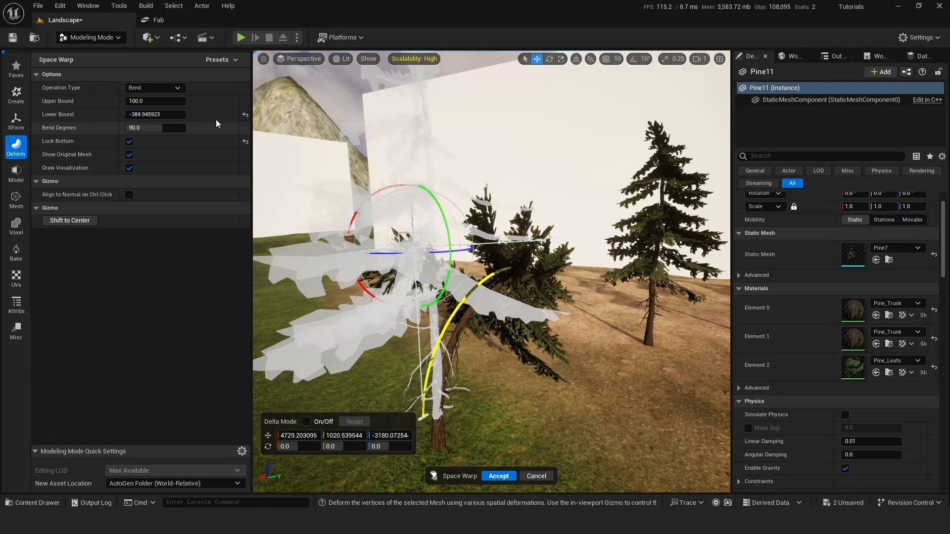
{"action": "left_click_drag", "start_coordinate": [136, 101], "coordinate": [143, 129]}
{"action": "key", "text": "d"}
{"action": "right_click_drag", "start_coordinate": [490, 273], "coordinate": [408, 271]}
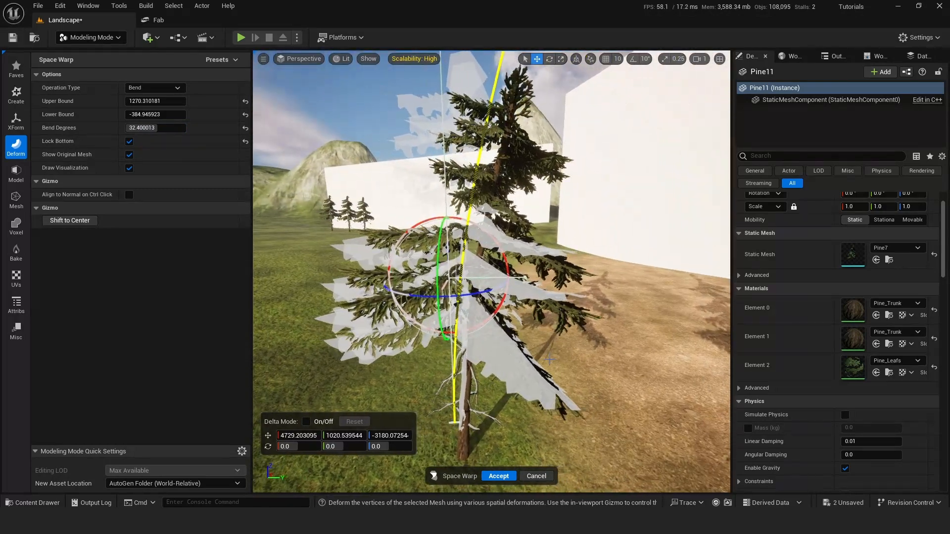
{"action": "left_click", "coordinate": [500, 476]}
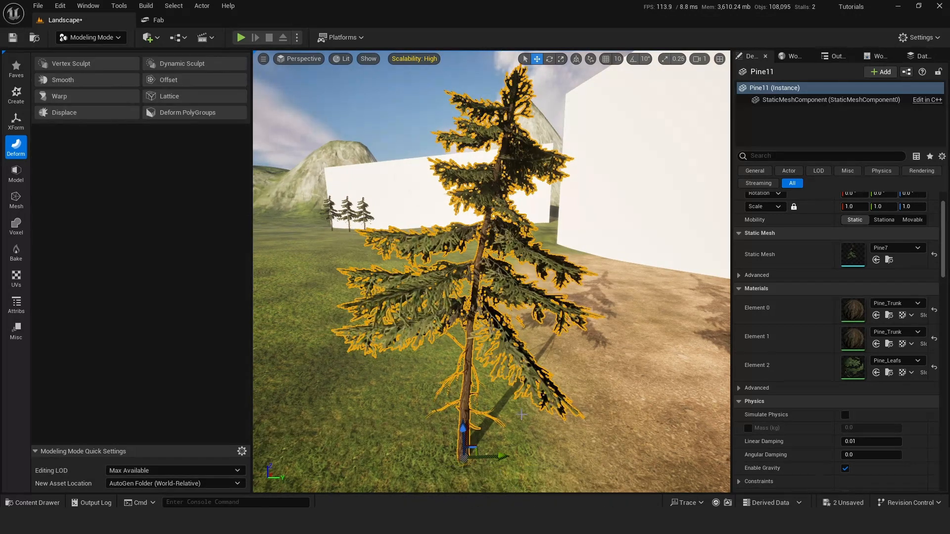
Bend the pine's upper part by about -36.7 degrees with bounds of about -11.8 and 533.9, and accept the warp.
{"action": "left_click", "coordinate": [73, 94]}
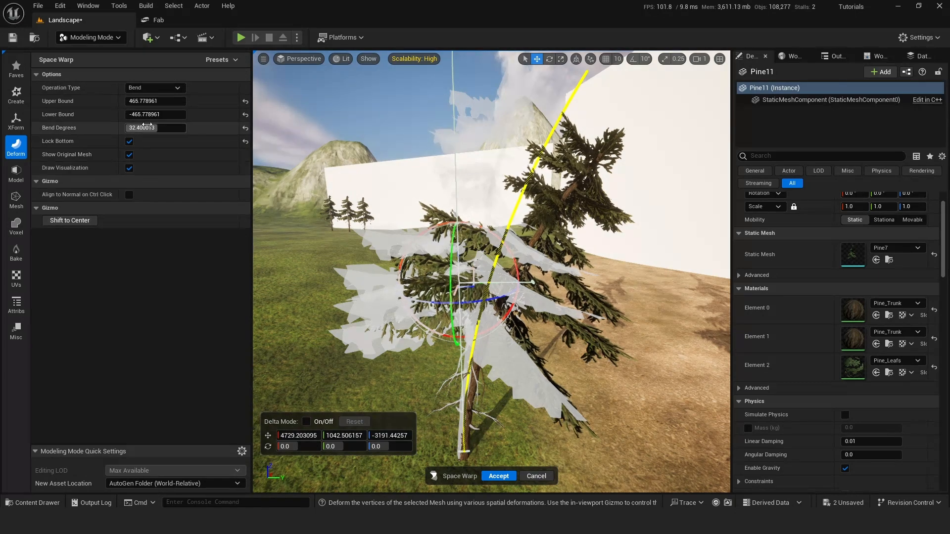
{"action": "left_click_drag", "start_coordinate": [148, 115], "coordinate": [230, 115]}
{"action": "left_click_drag", "start_coordinate": [153, 101], "coordinate": [133, 127]}
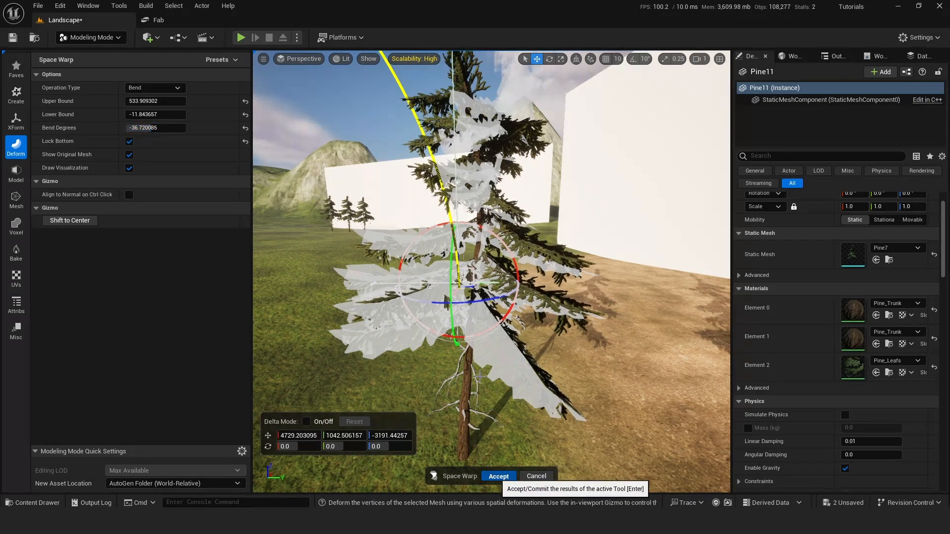
{"action": "left_click", "coordinate": [499, 476]}
{"action": "right_click_drag", "start_coordinate": [495, 376], "coordinate": [398, 311]}
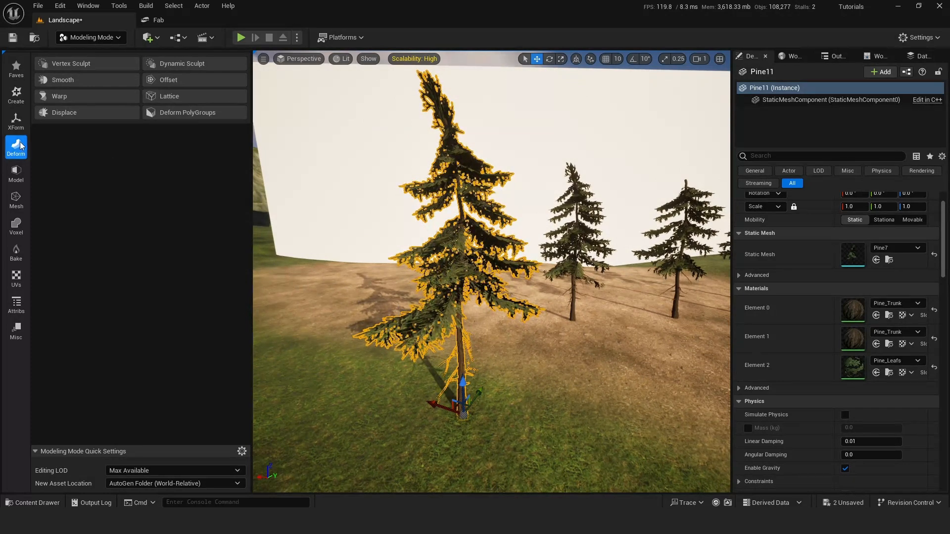
Start a Lattice Deform on the pine and shift a ground-level control point near the trunk along the X axis.
{"action": "left_click", "coordinate": [174, 96]}
{"action": "mouse_move", "coordinate": [490, 272]}
{"action": "right_mouse_down"}
{"action": "mouse_move", "coordinate": [445, 277]}
{"action": "mouse_move", "coordinate": [525, 282]}
{"action": "mouse_move", "coordinate": [489, 279]}
{"action": "right_mouse_up"}
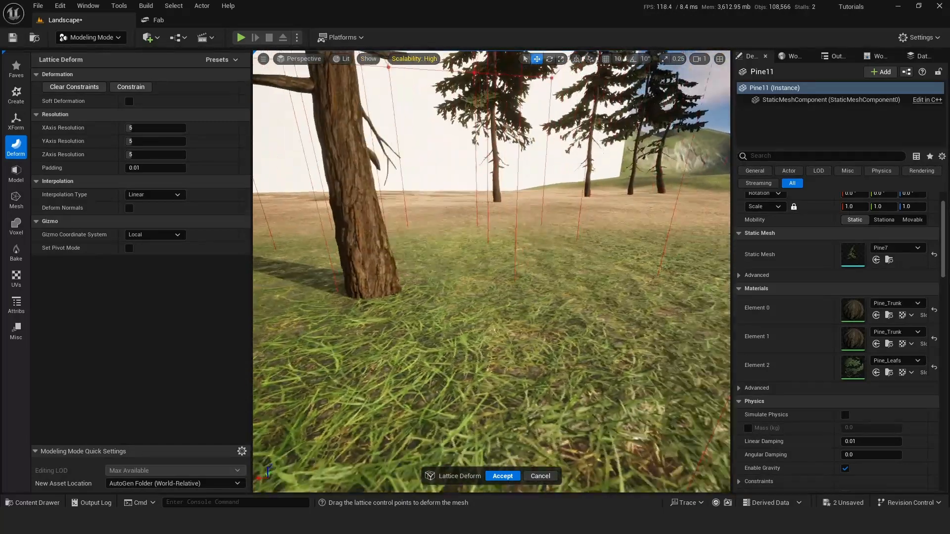
{"action": "key", "text": "q"}
{"action": "right_click_drag", "start_coordinate": [454, 179], "coordinate": [458, 228]}
{"action": "key", "text": "e"}
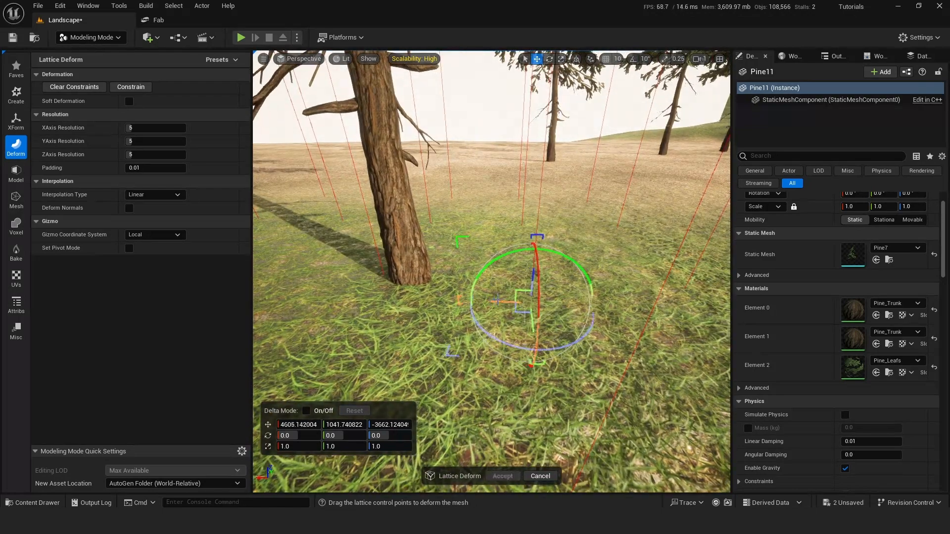
{"action": "right_click_drag", "start_coordinate": [569, 295], "coordinate": [564, 292]}
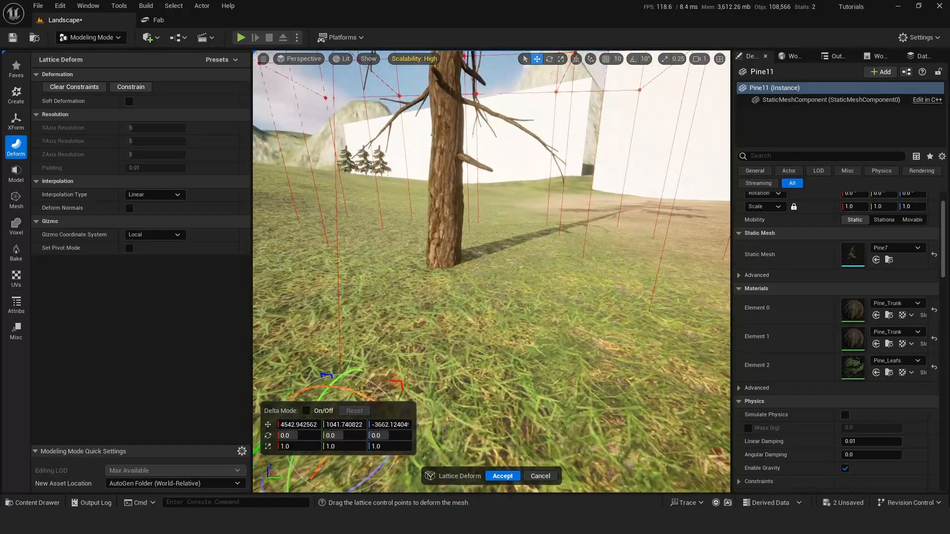
{"action": "key", "text": "e"}
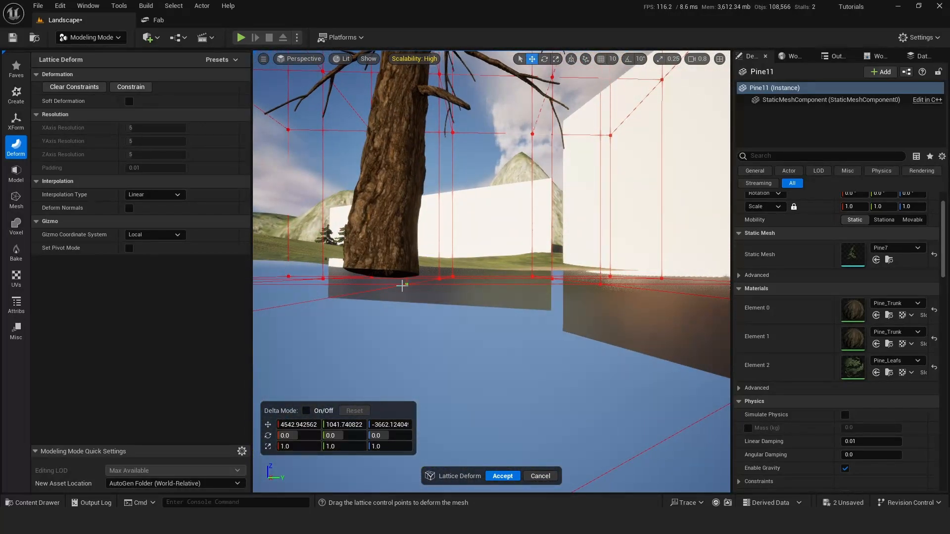
Move the bottom lattice control point beside the trunk along the X axis to reshape the trunk's base.
{"action": "right_click_drag", "start_coordinate": [491, 272], "coordinate": [440, 280]}
{"action": "key", "text": "w"}
{"action": "right_click_drag", "start_coordinate": [438, 376], "coordinate": [415, 385]}
{"action": "key", "text": "d"}
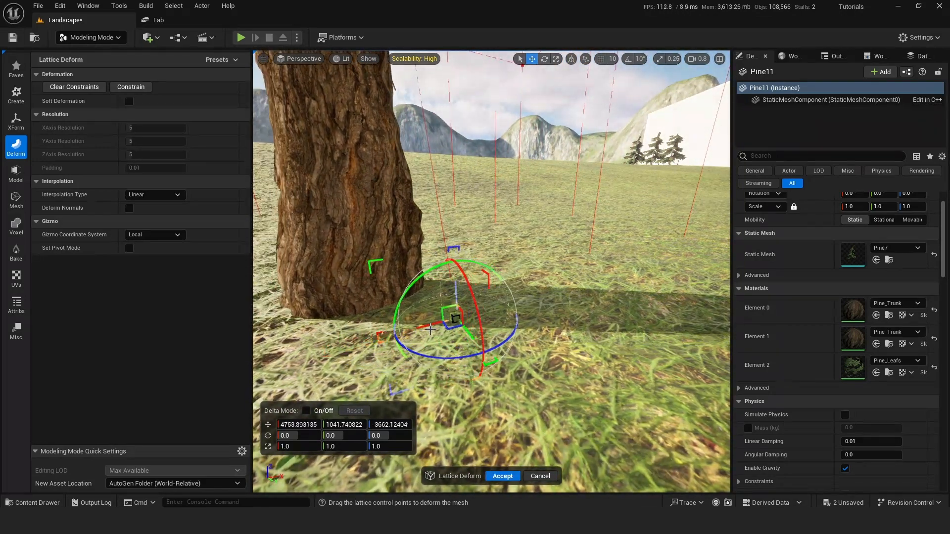
{"action": "key", "text": "a"}
{"action": "right_click_drag", "start_coordinate": [367, 324], "coordinate": [455, 327]}
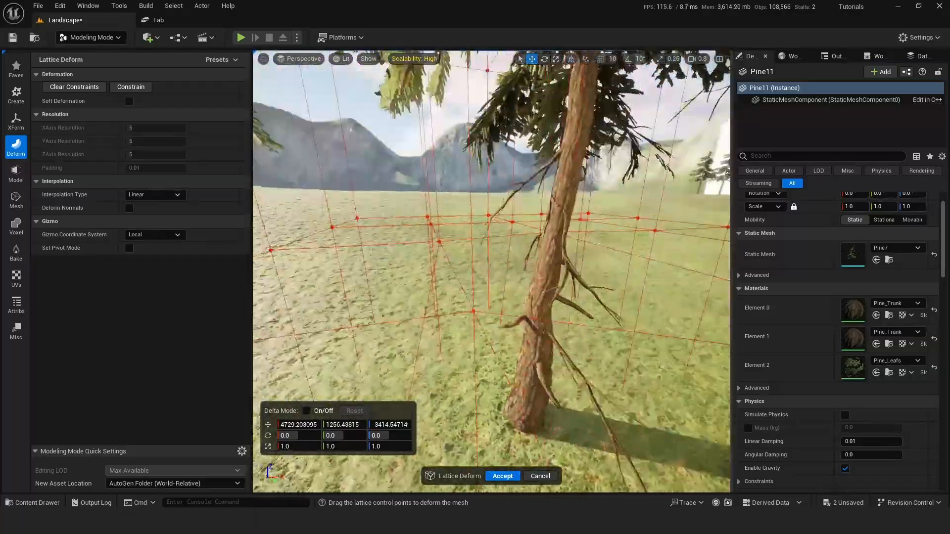
Shift the lattice control point at the lower trunk sideways to curve the trunk, and accept the lattice deformation.
{"action": "left_click", "coordinate": [426, 232]}
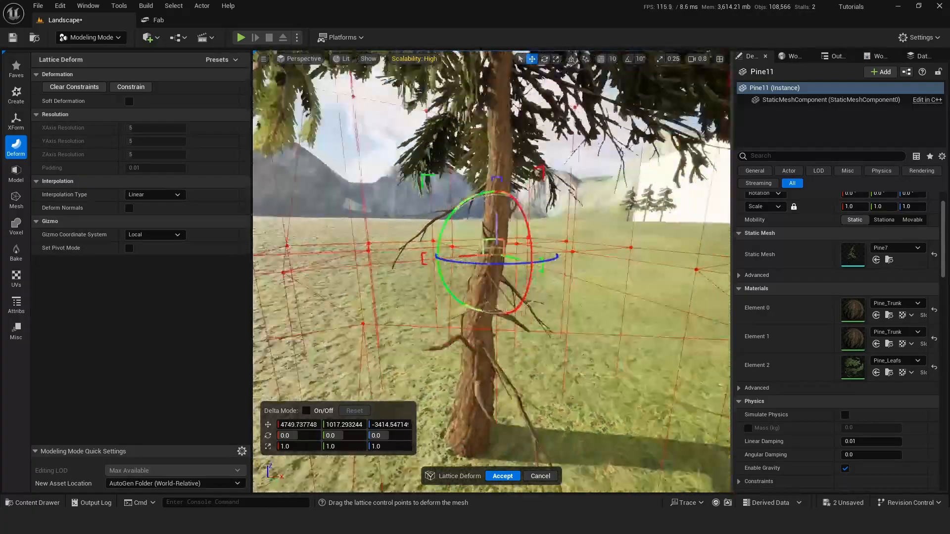
{"action": "left_click_drag", "start_coordinate": [489, 272], "coordinate": [683, 265], "text": "alt"}
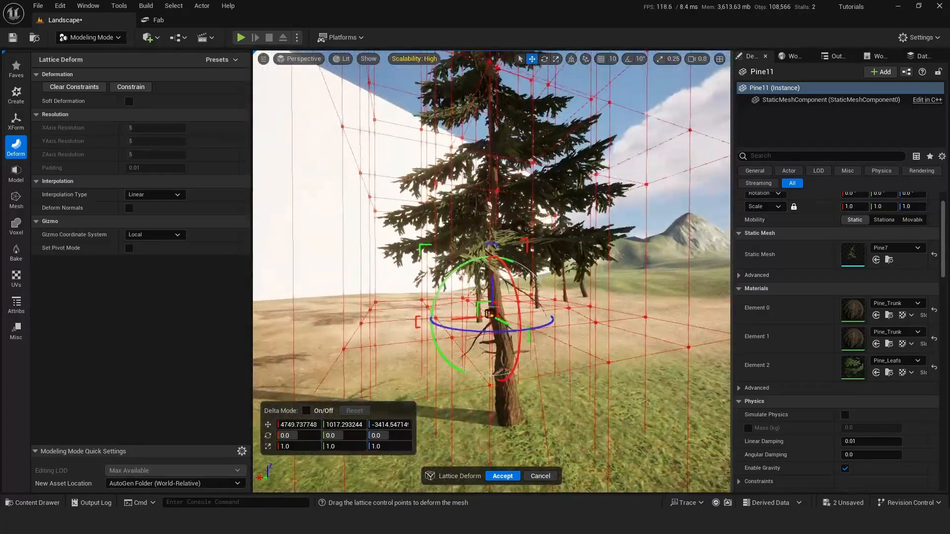
{"action": "left_click_drag", "start_coordinate": [490, 272], "coordinate": [395, 290], "text": "alt"}
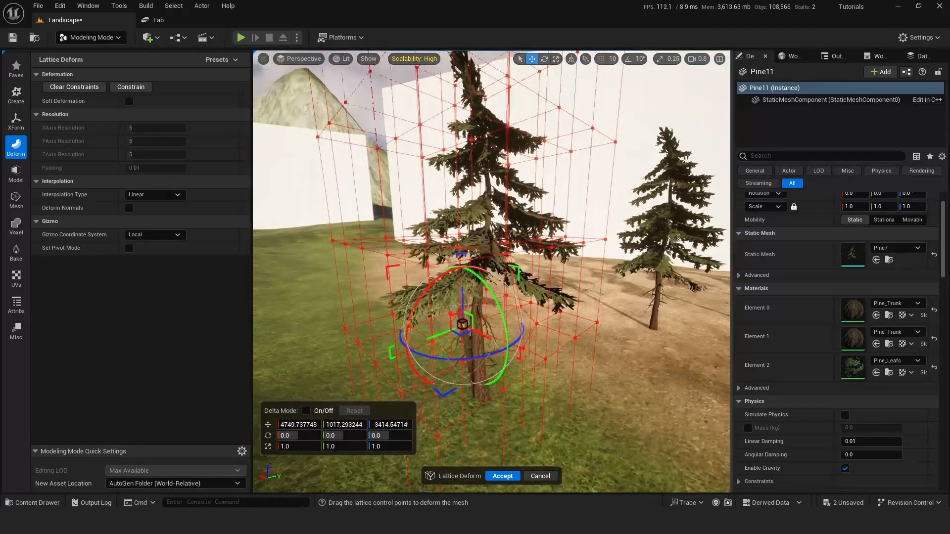
{"action": "left_click_drag", "start_coordinate": [490, 272], "coordinate": [544, 279], "text": "alt"}
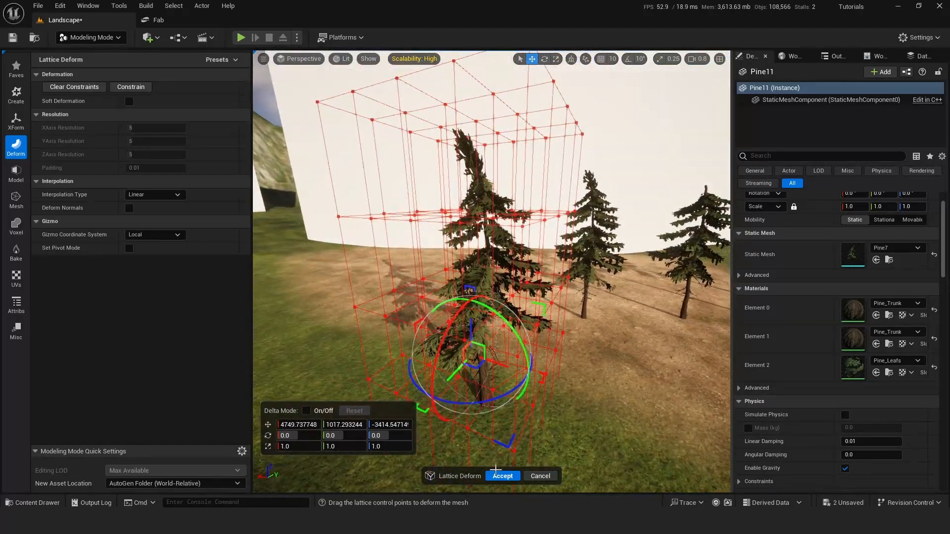
{"action": "left_click", "coordinate": [503, 476]}
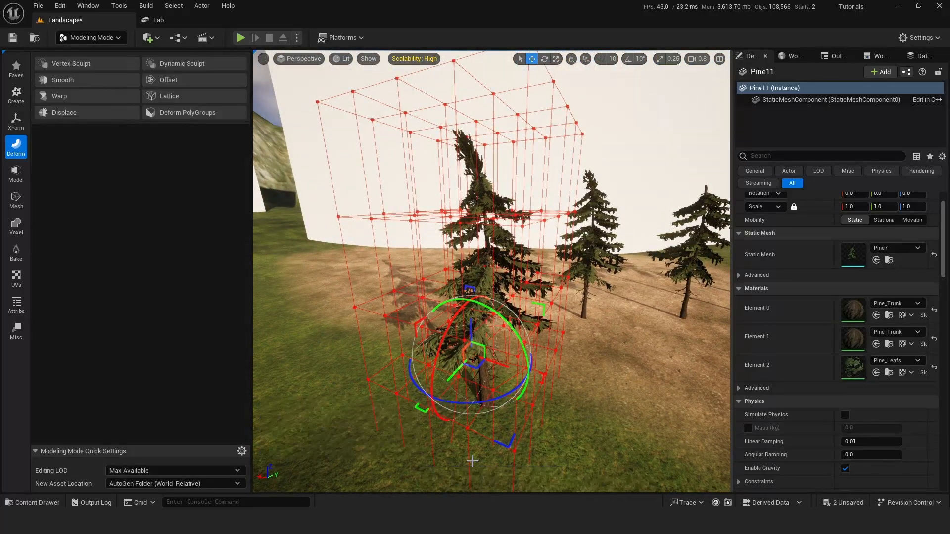
Move the deformed pine onto the dirt ground beside the row of neighbouring pines.
{"action": "scroll", "coordinate": [475, 421], "scroll_direction": "up", "scroll_amount": 3}
{"action": "key", "text": "s"}
{"action": "right_click_drag", "start_coordinate": [424, 362], "coordinate": [425, 369]}
{"action": "left_click_drag", "start_coordinate": [426, 365], "coordinate": [497, 324]}
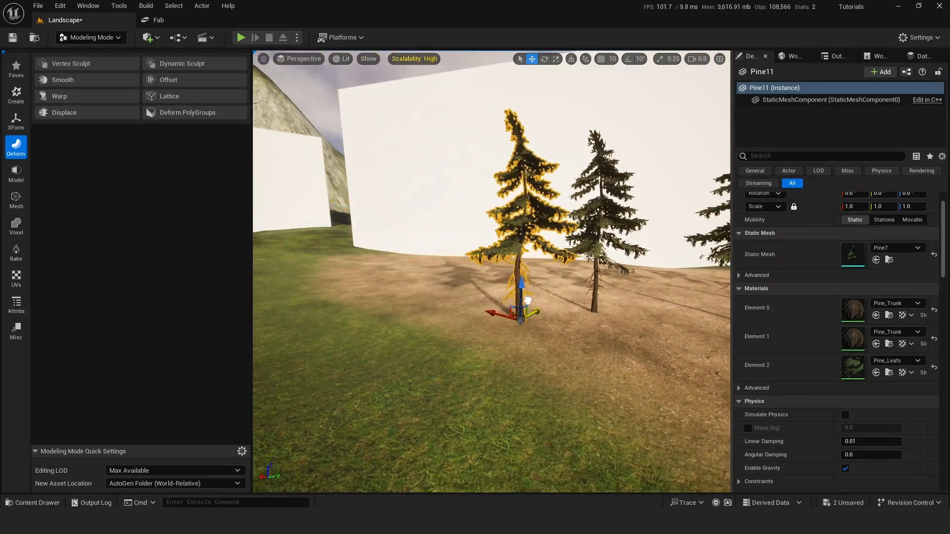
{"action": "mouse_move", "coordinate": [552, 334]}
{"action": "right_mouse_down"}
{"action": "mouse_move", "coordinate": [577, 334]}
{"action": "mouse_move", "coordinate": [559, 334]}
{"action": "right_mouse_up"}
{"action": "left_click", "coordinate": [552, 334]}
{"action": "key", "text": "w"}
{"action": "left_click", "coordinate": [461, 218]}
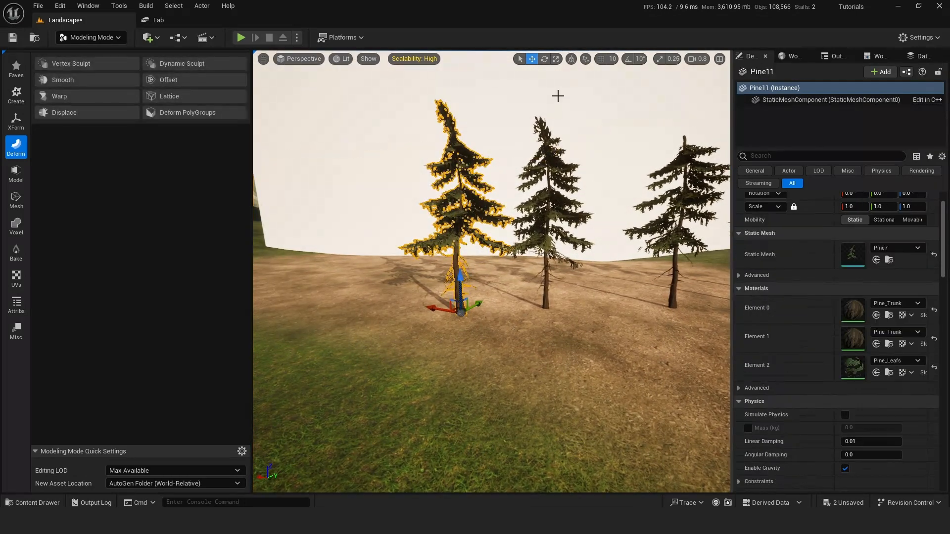
Rotate the deformed pine about its vertical axis and shift it slightly away from the neighbouring pine.
{"action": "left_click", "coordinate": [545, 59]}
{"action": "left_click_drag", "start_coordinate": [470, 338], "coordinate": [471, 336]}
{"action": "left_click", "coordinate": [554, 334]}
{"action": "left_click", "coordinate": [464, 297]}
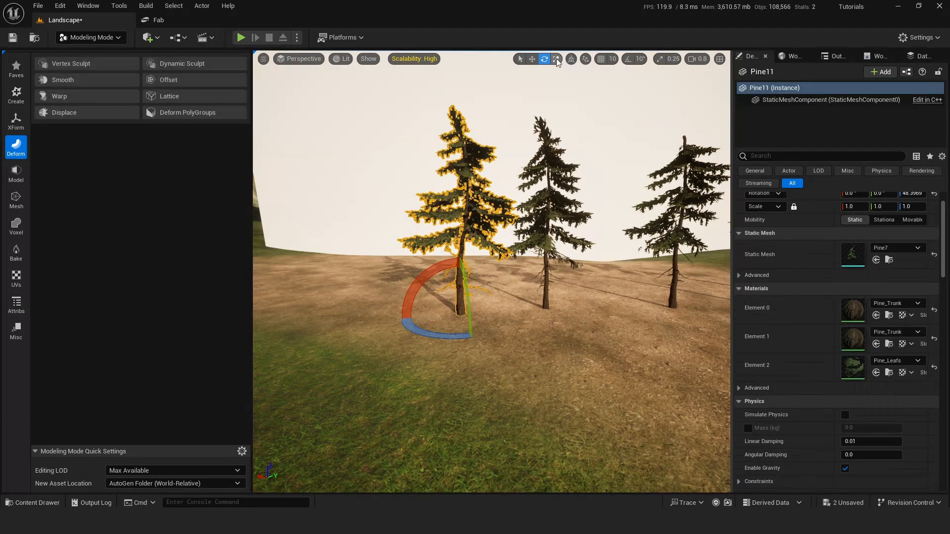
{"action": "left_click", "coordinate": [532, 58]}
{"action": "left_click_drag", "start_coordinate": [488, 312], "coordinate": [472, 314]}
{"action": "left_click", "coordinate": [494, 336]}
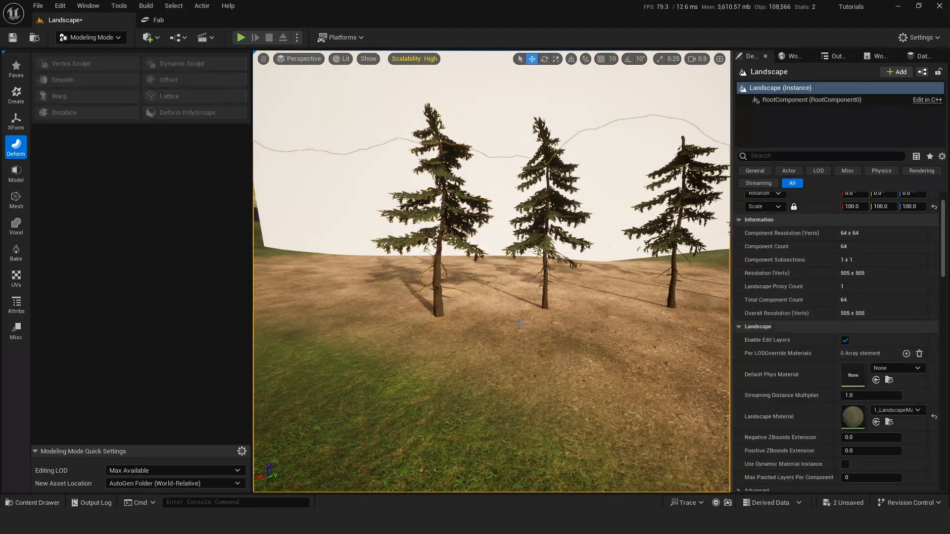
Compare the deformed pine with the neighbouring pines up close and reselect it.
{"action": "left_click", "coordinate": [546, 292]}
{"action": "key", "text": "w"}
{"action": "right_click_drag", "start_coordinate": [546, 292], "coordinate": [549, 293]}
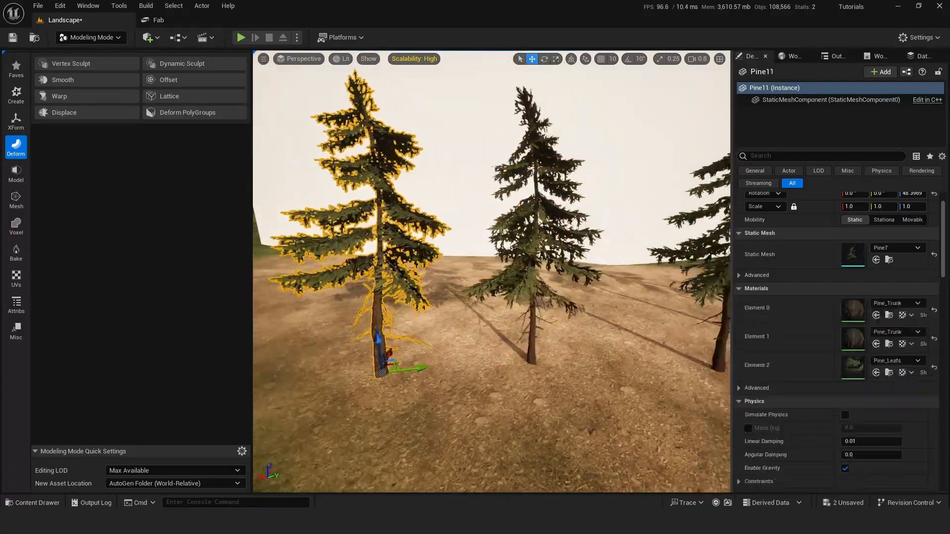
{"action": "key", "text": "a"}
{"action": "right_click_drag", "start_coordinate": [492, 272], "coordinate": [329, 255]}
{"action": "key", "text": "s"}
{"action": "key", "text": "d"}
{"action": "key", "text": "s"}
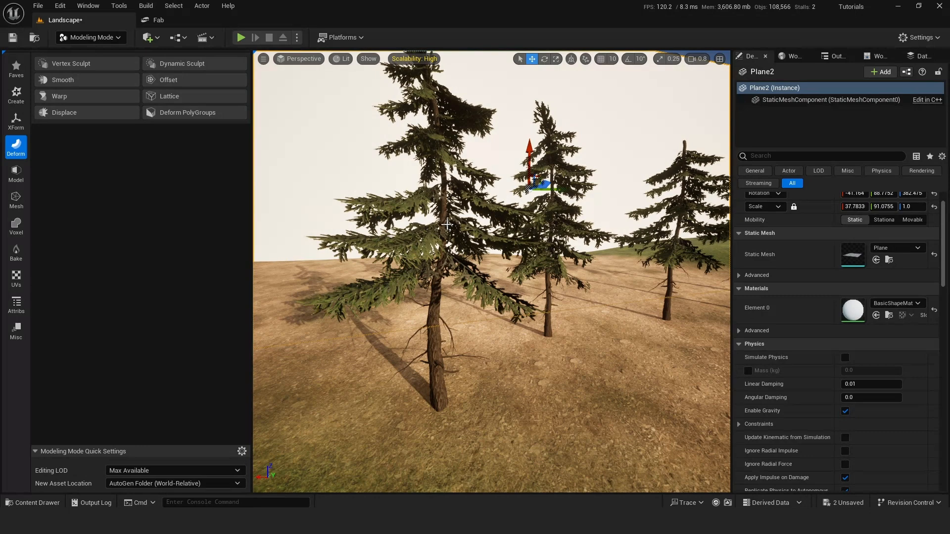
{"action": "left_click", "coordinate": [369, 252]}
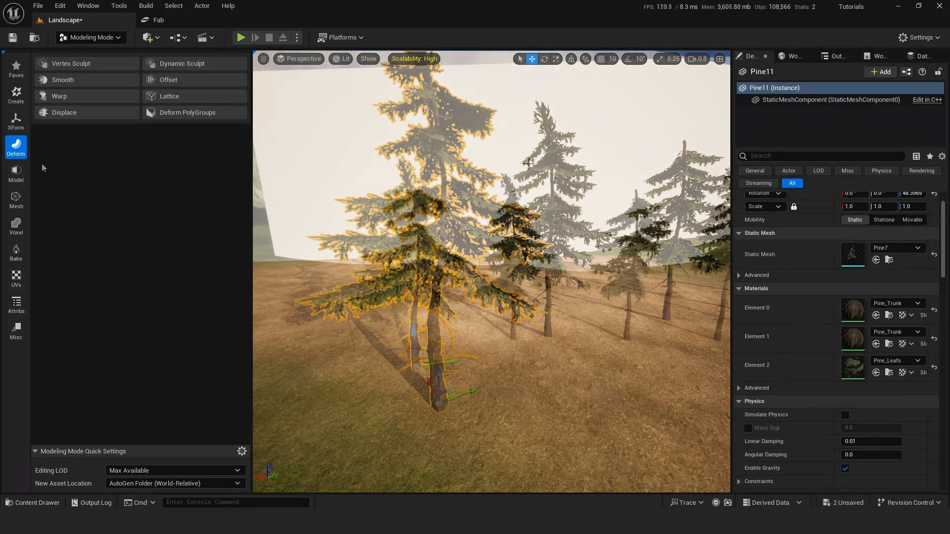